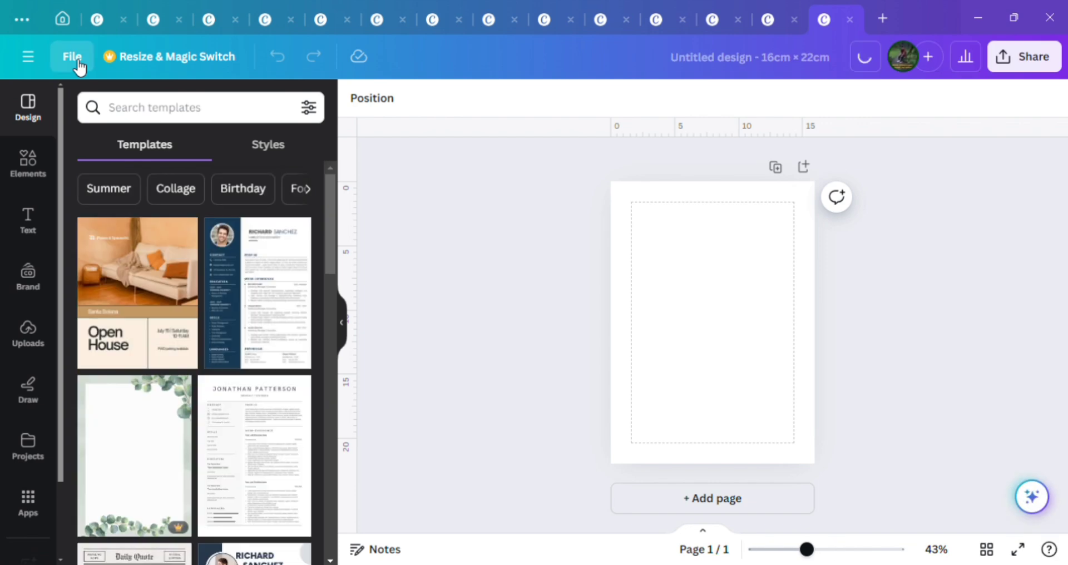
- Create a new custom-size design 22 cm wide and 16 cm high
{"action": "left_click", "coordinate": [78, 64]}
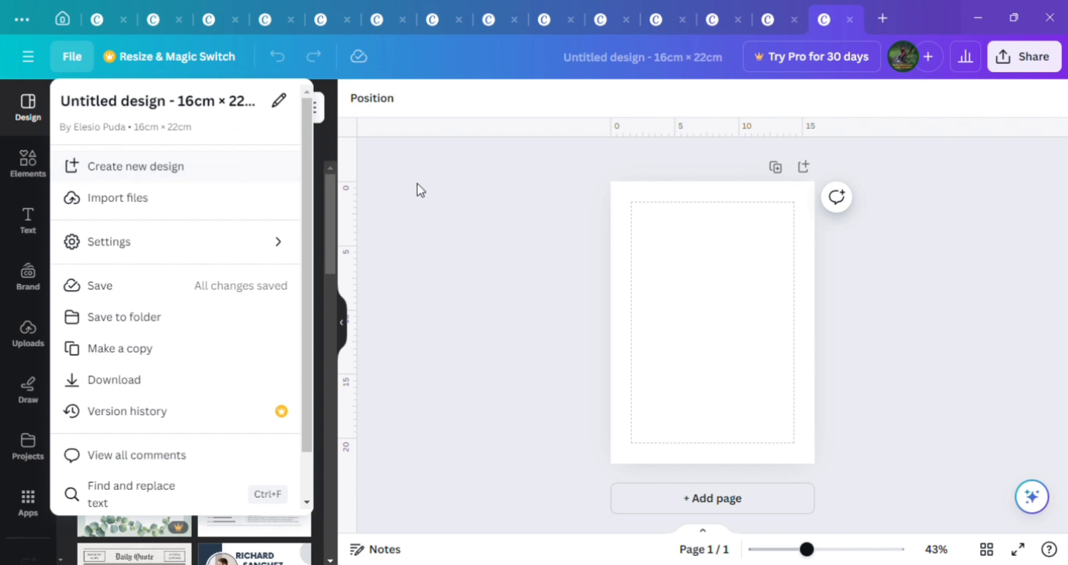
{"action": "left_click", "coordinate": [129, 171]}
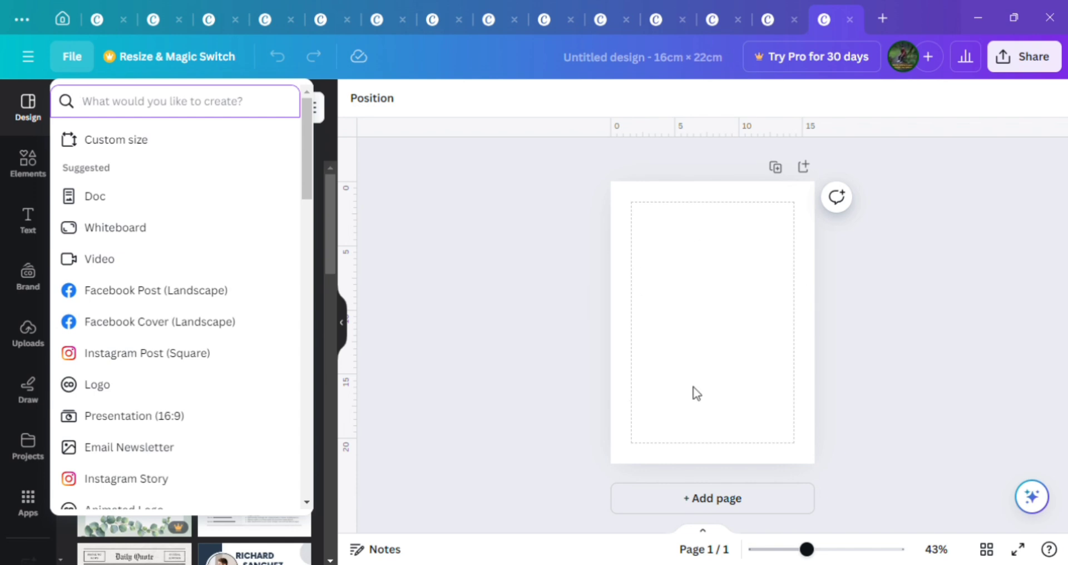
{"action": "left_click", "coordinate": [117, 144]}
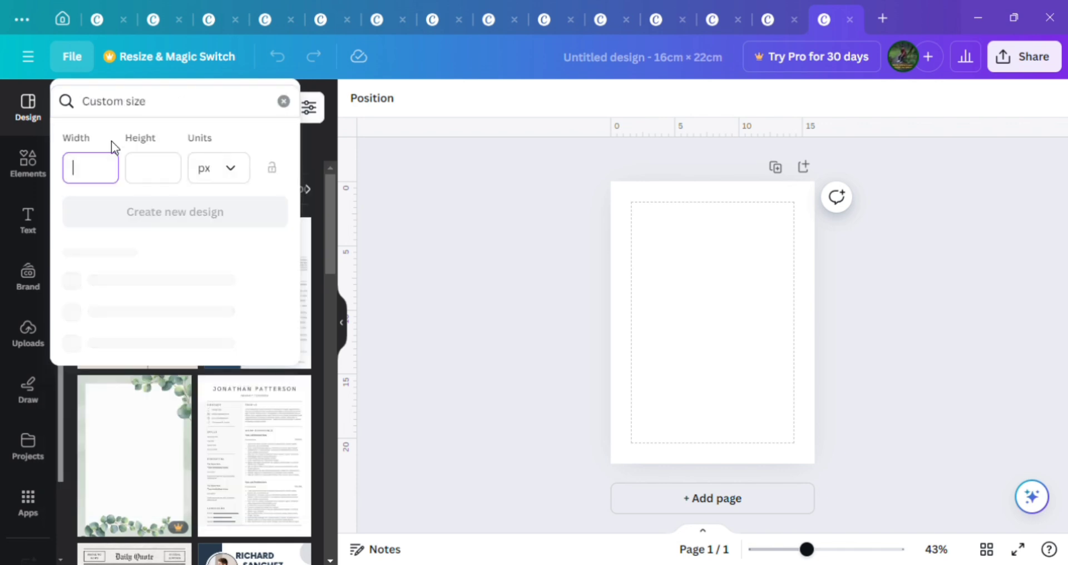
{"action": "left_click", "coordinate": [238, 171]}
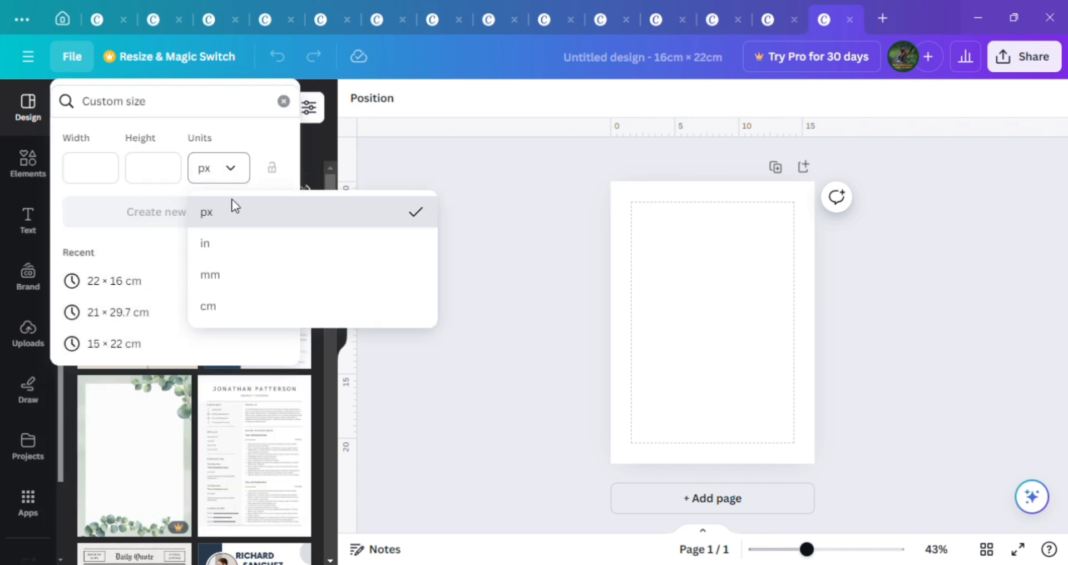
{"action": "left_click", "coordinate": [226, 304]}
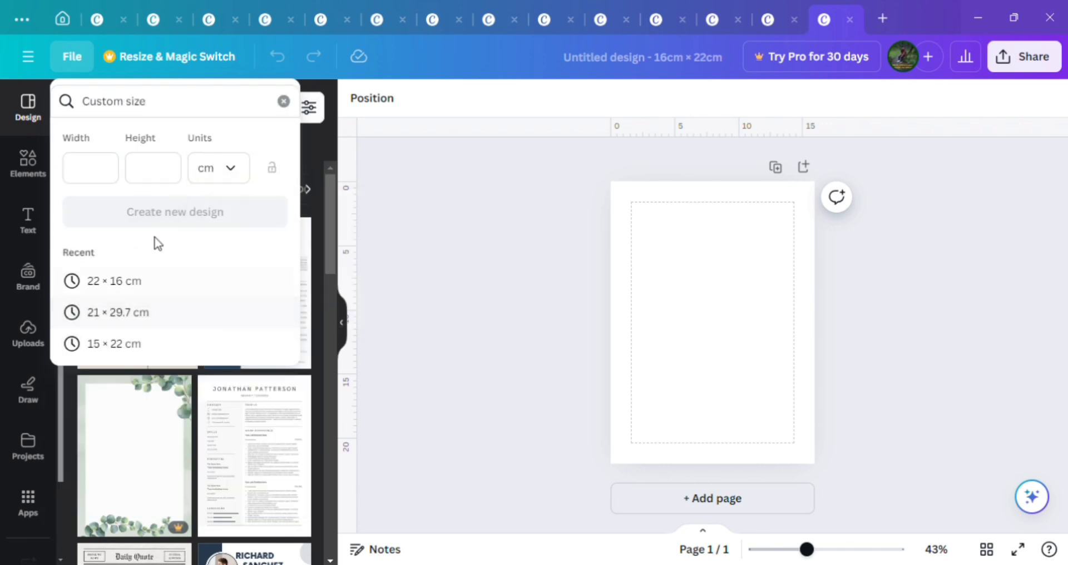
{"action": "left_click", "coordinate": [102, 177]}
{"action": "type", "text": "22"}
{"action": "left_click", "coordinate": [165, 179]}
{"action": "type", "text": "6"}
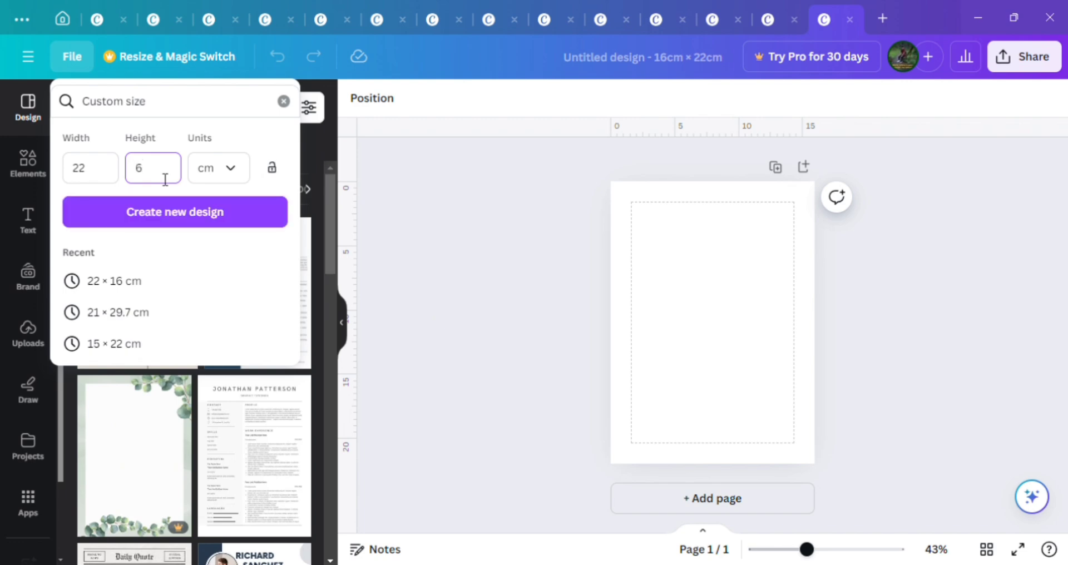
{"action": "key", "text": "BackSpace"}
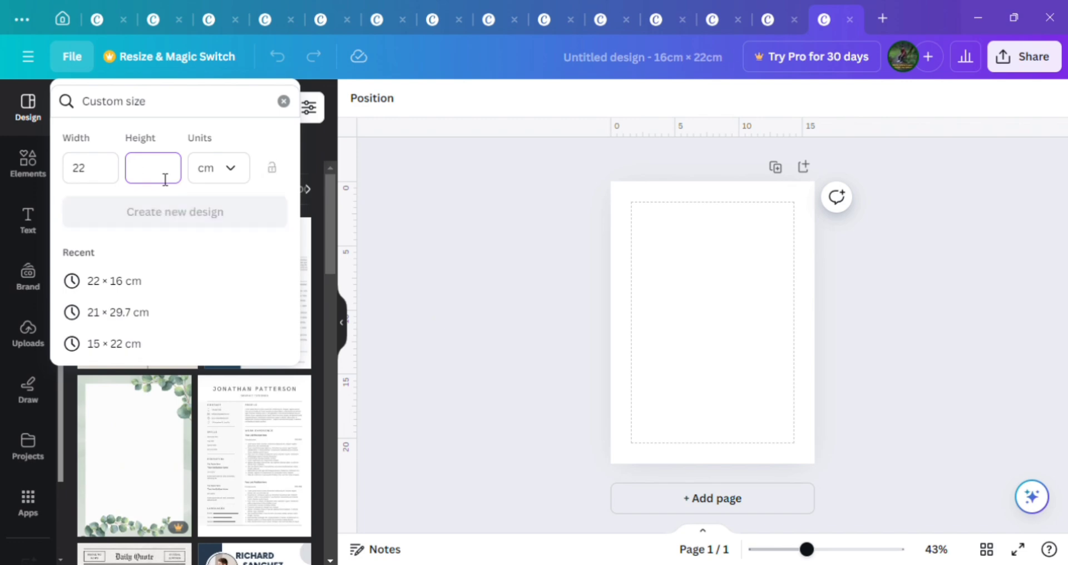
{"action": "type", "text": "16"}
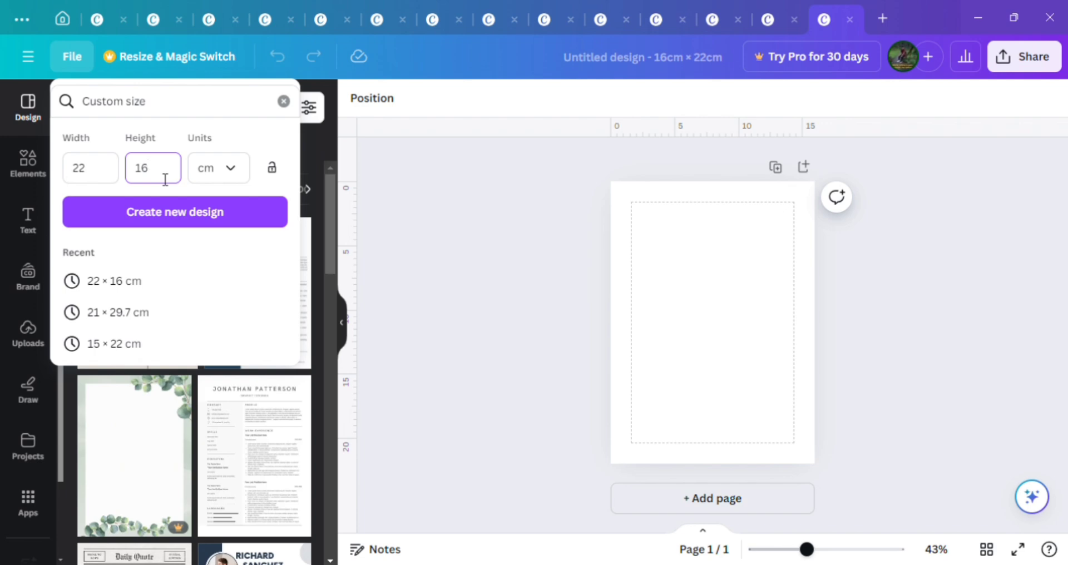
{"action": "left_click", "coordinate": [177, 211]}
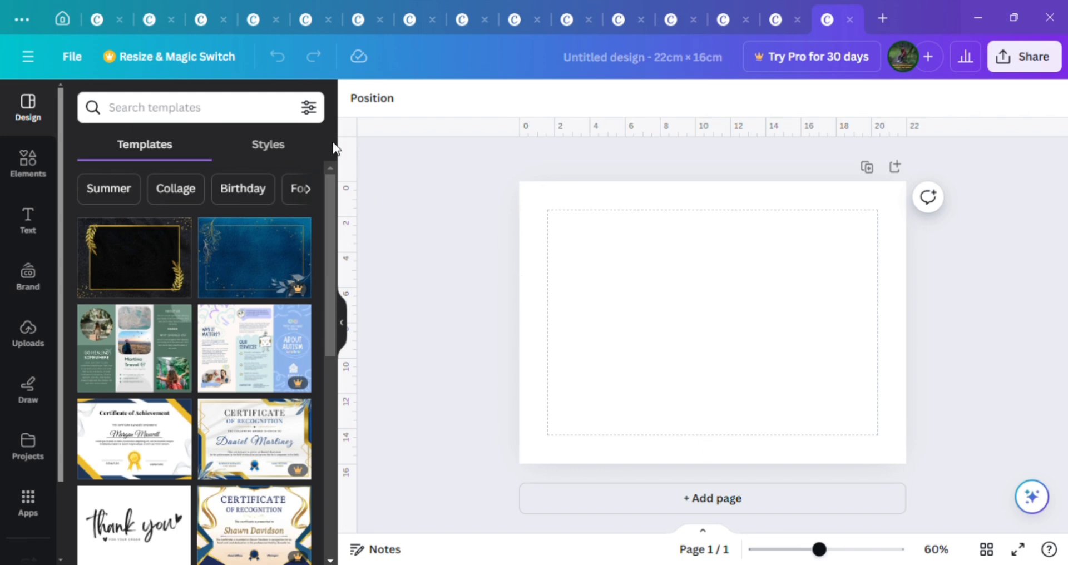
- Add custom guides that divide the page into 2 columns
{"action": "left_click", "coordinate": [82, 56]}
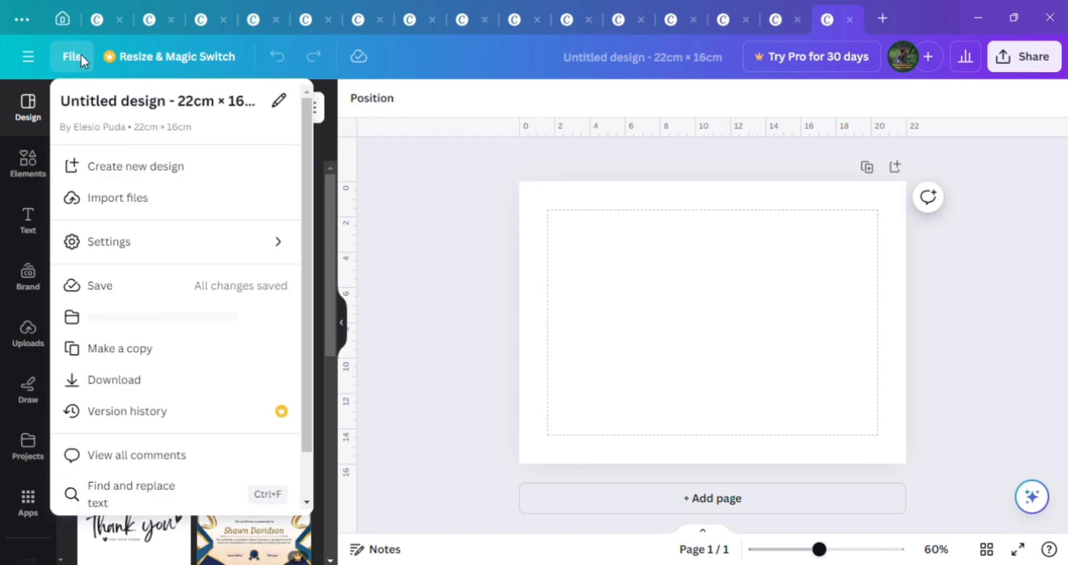
{"action": "left_click", "coordinate": [131, 250]}
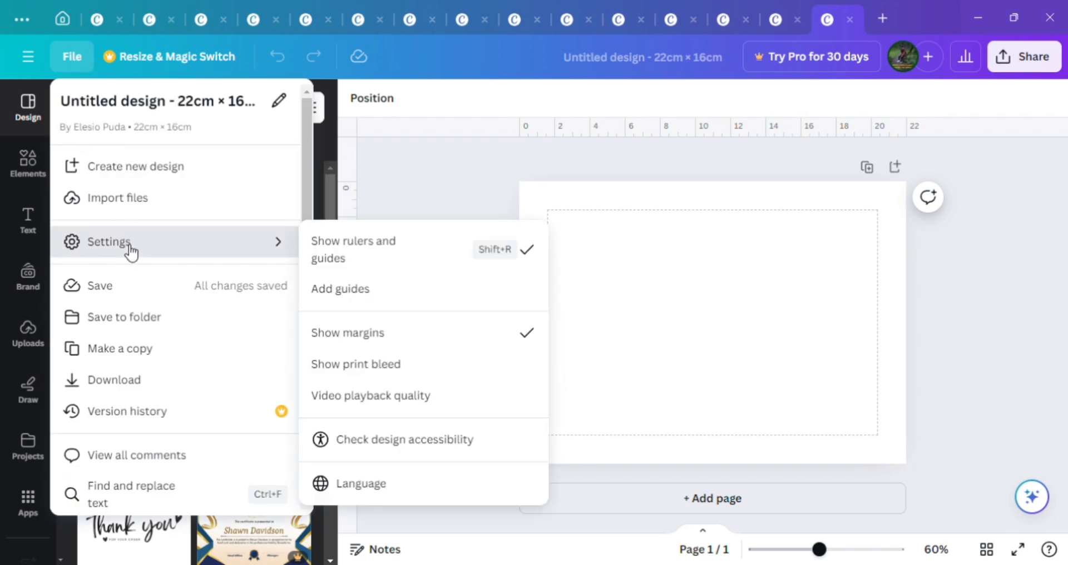
{"action": "left_click", "coordinate": [333, 294]}
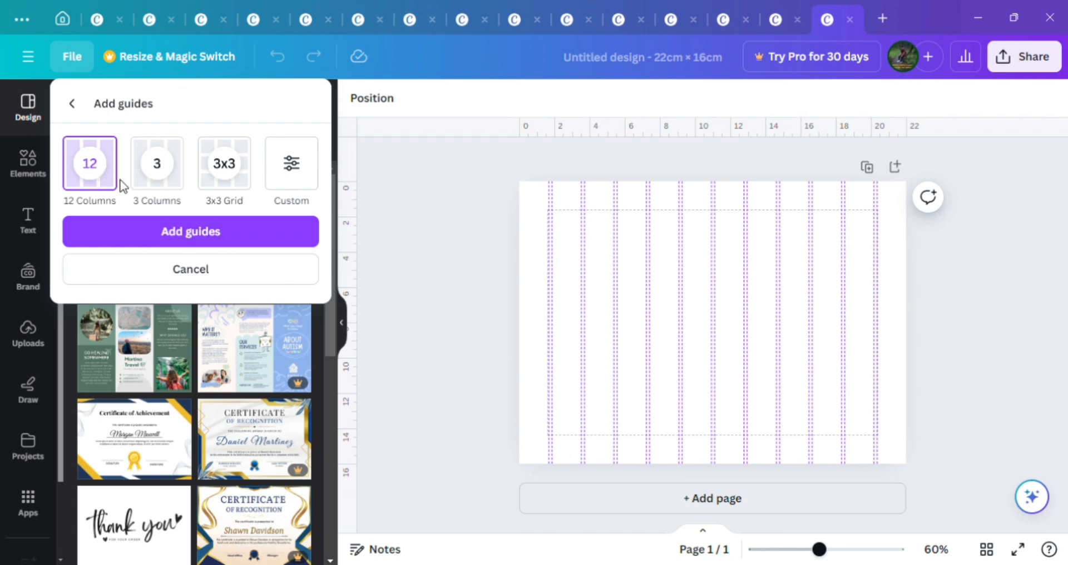
{"action": "left_click", "coordinate": [304, 178]}
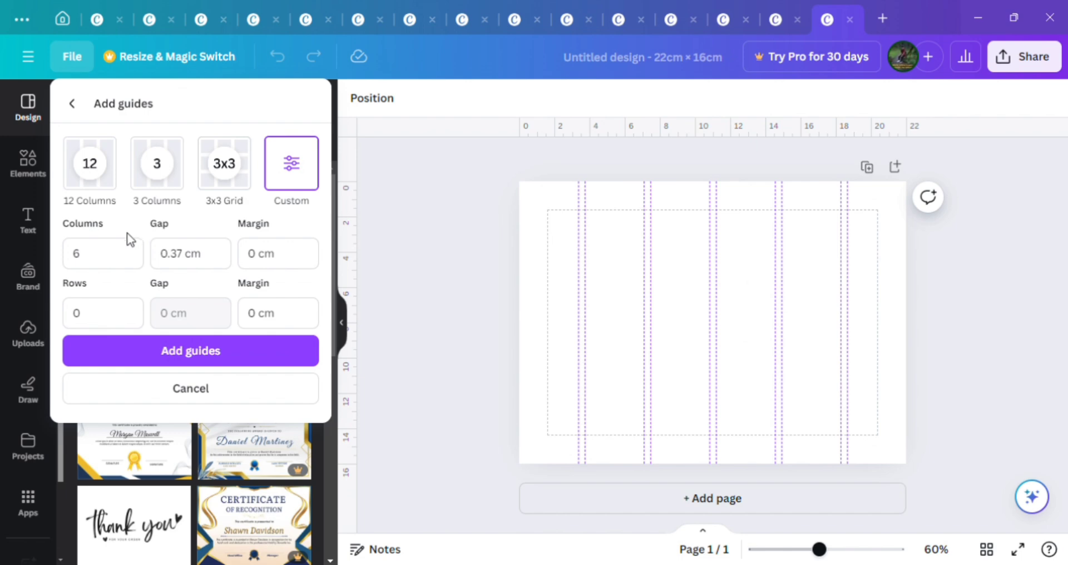
{"action": "double_click", "coordinate": [98, 263]}
{"action": "type", "text": "2"}
{"action": "left_click", "coordinate": [213, 356]}
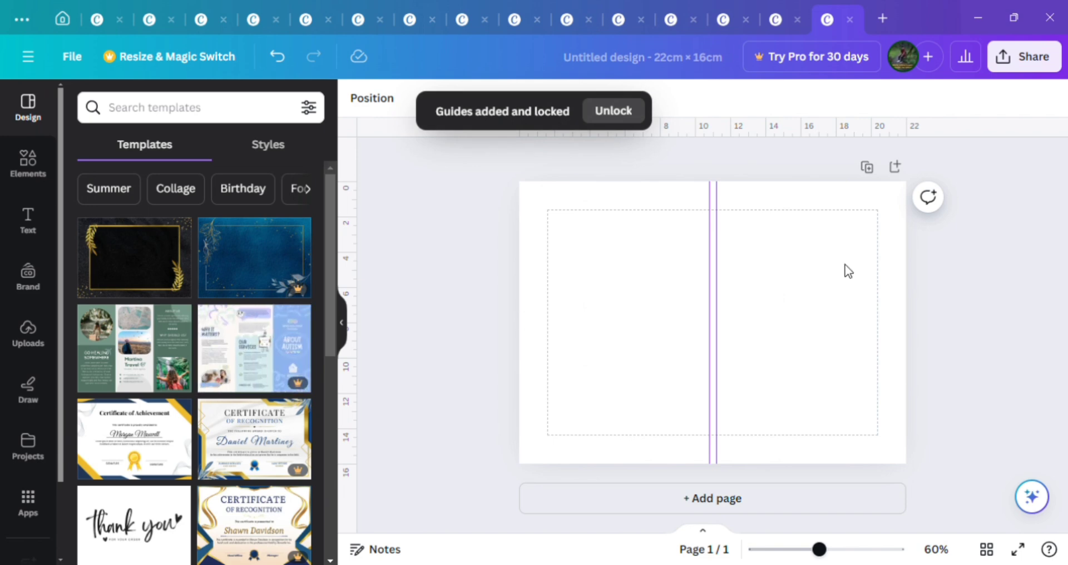
- Place two horizontal guides, one about 1 cm below the page's top edge and one about 1 cm above its bottom edge
{"action": "left_click", "coordinate": [872, 277]}
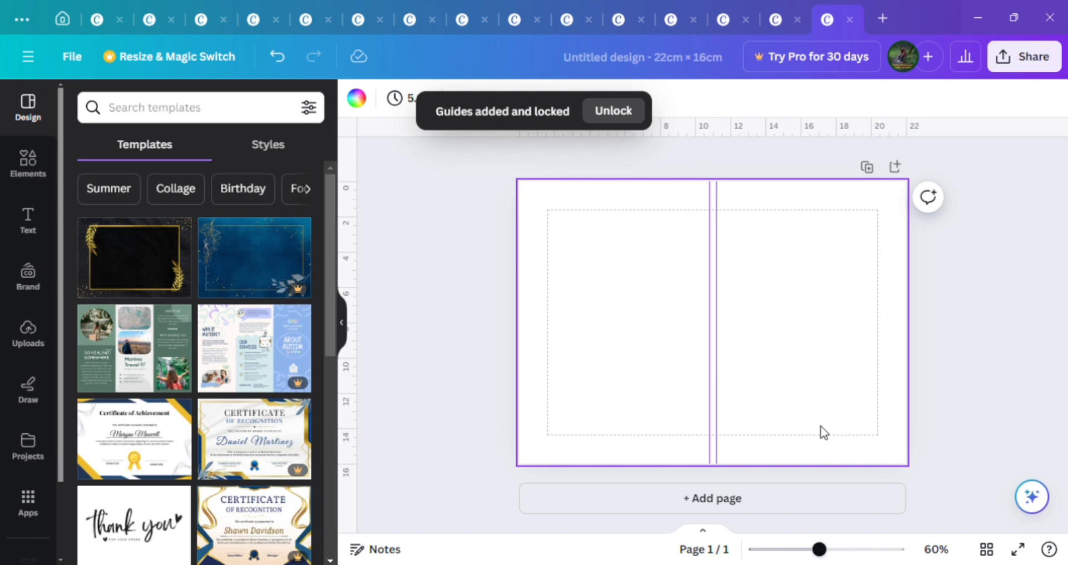
{"action": "left_click", "coordinate": [943, 301]}
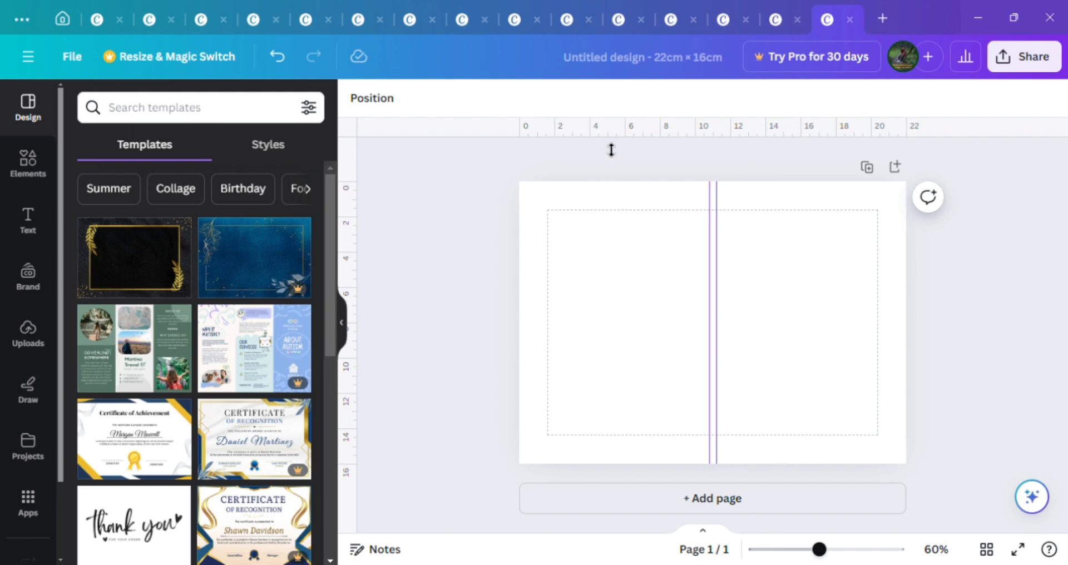
{"action": "left_click_drag", "start_coordinate": [609, 148], "coordinate": [615, 212]}
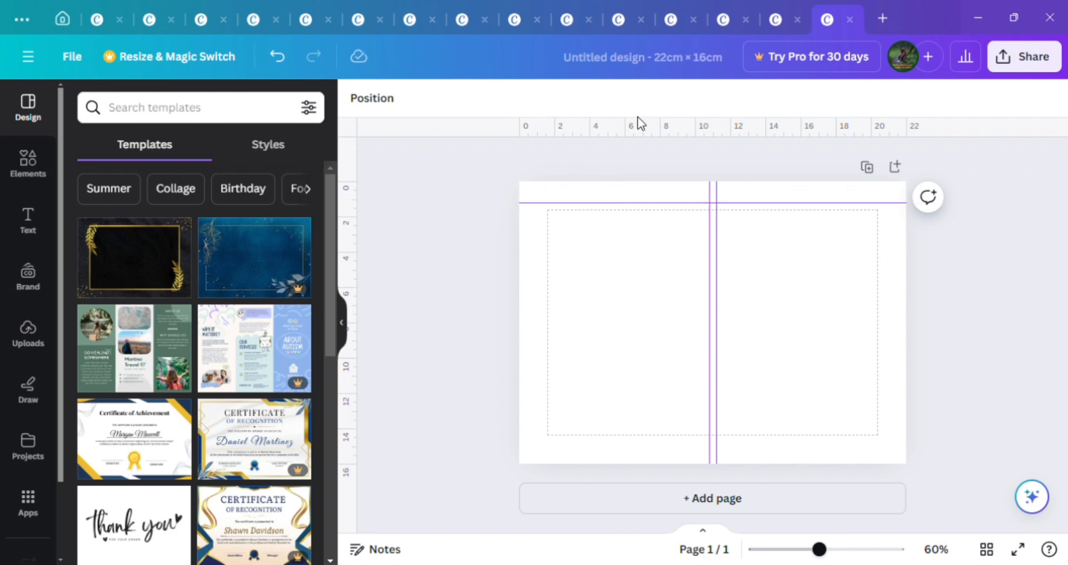
{"action": "left_click_drag", "start_coordinate": [641, 145], "coordinate": [679, 455]}
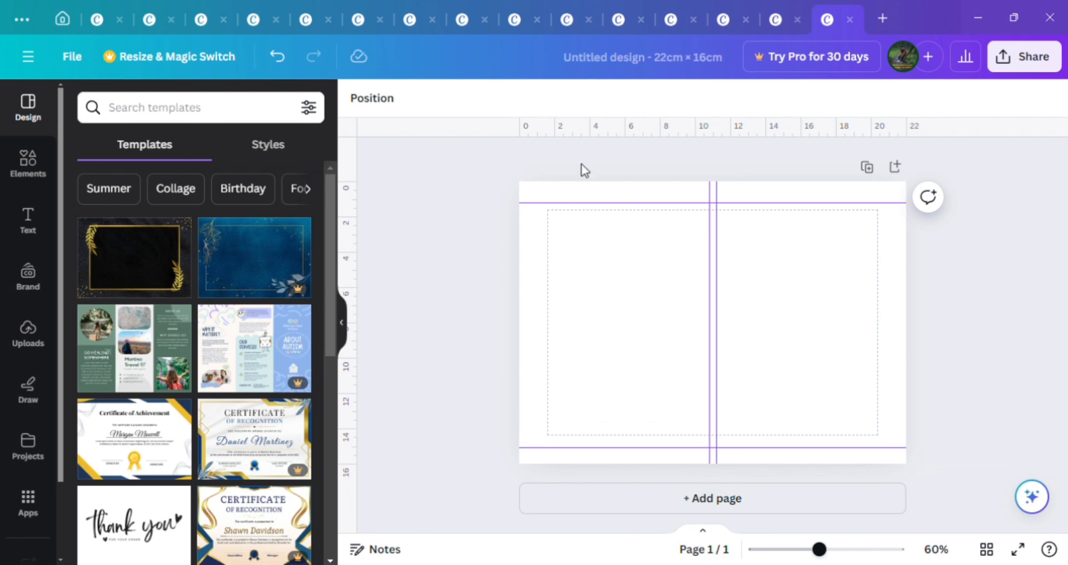
- Insert a line reaching from the page's left edge to the first centre guide, and place it on the upper horizontal guide
{"action": "left_click", "coordinate": [64, 58]}
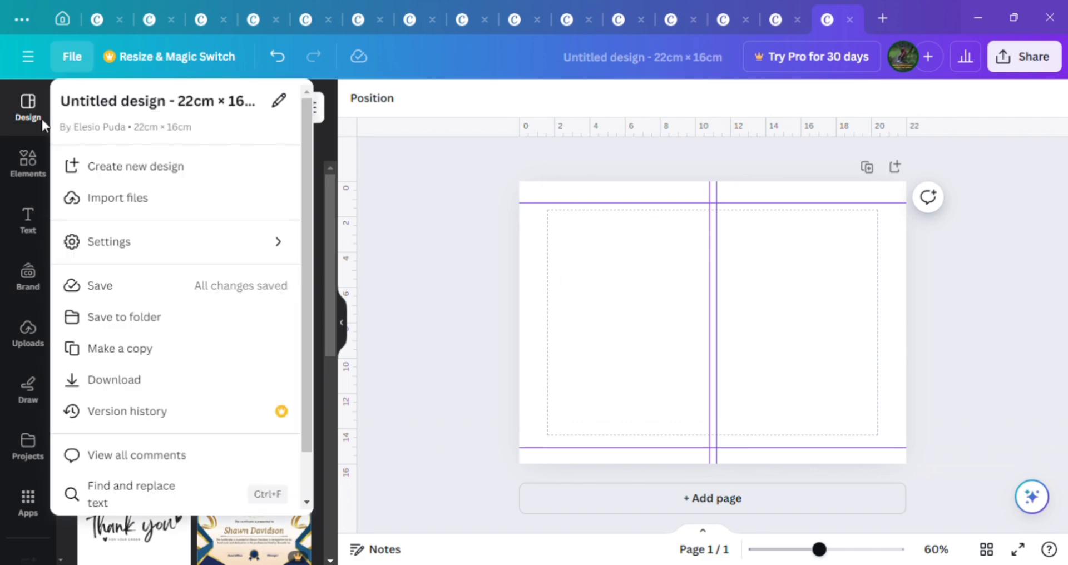
{"action": "left_click", "coordinate": [34, 170]}
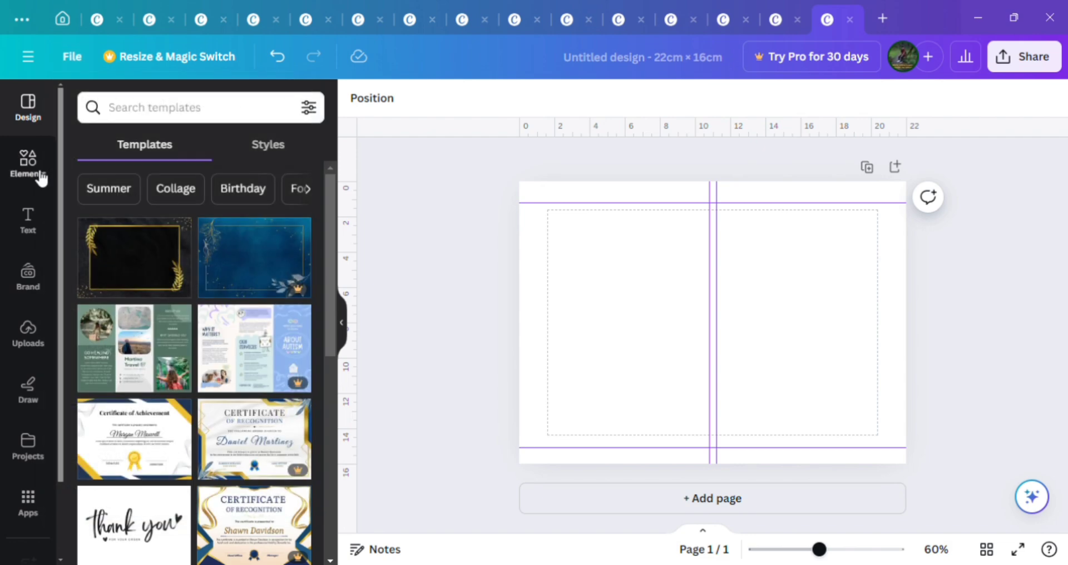
{"action": "left_click", "coordinate": [41, 176]}
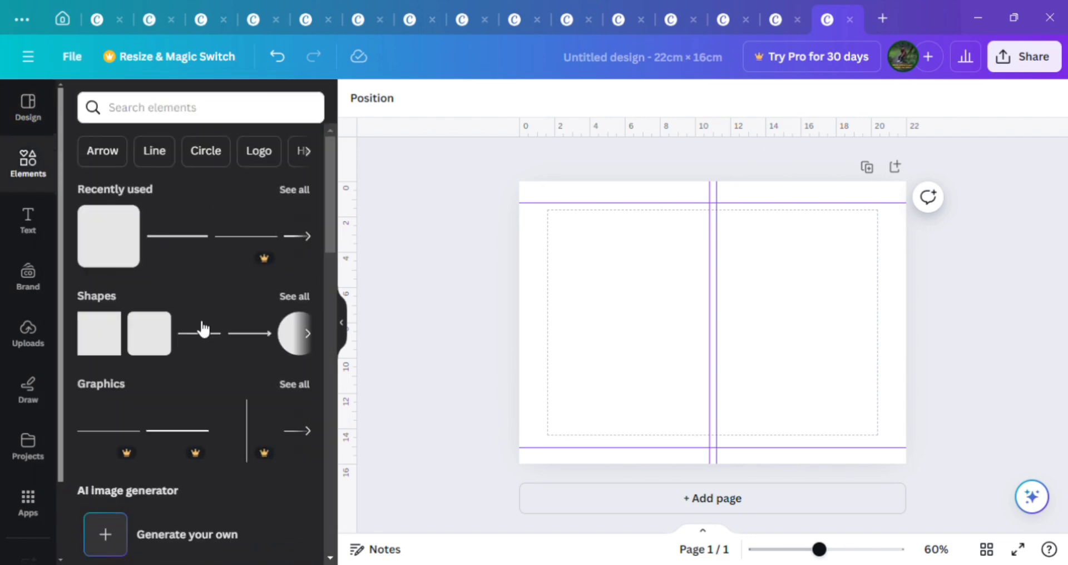
{"action": "left_click", "coordinate": [174, 239]}
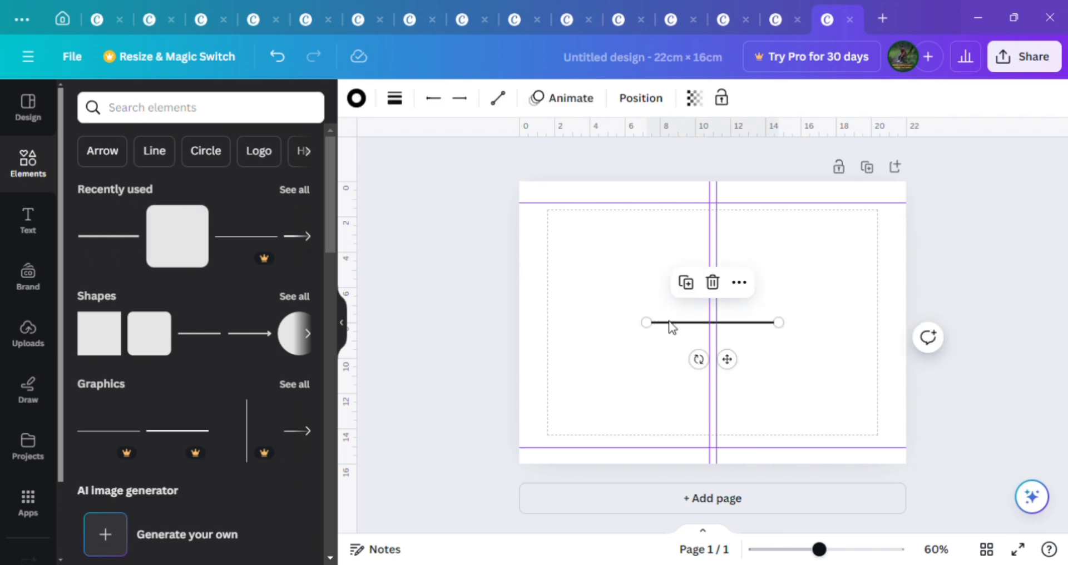
{"action": "left_click_drag", "start_coordinate": [669, 325], "coordinate": [555, 335]}
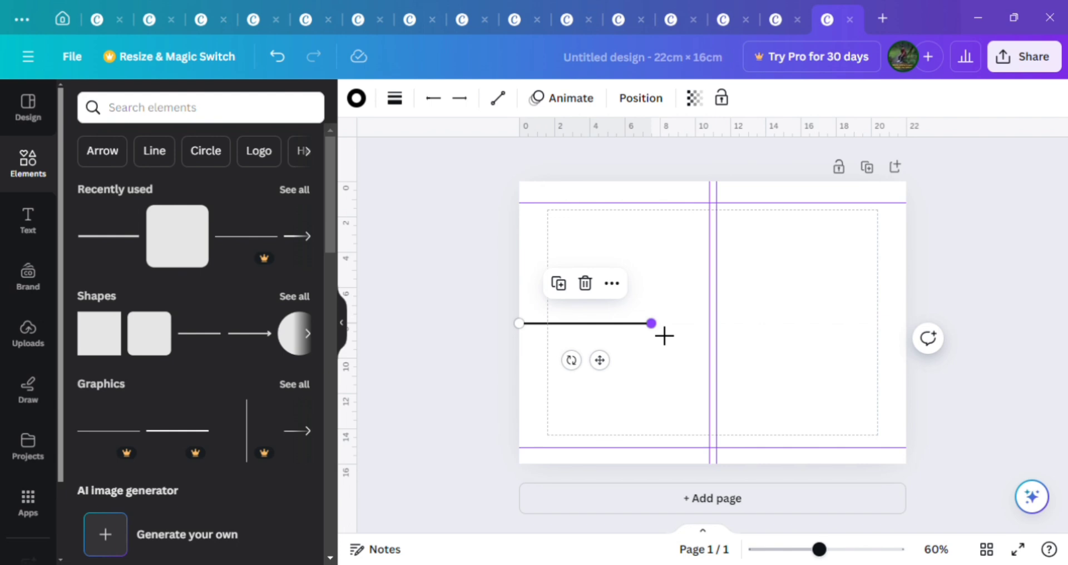
{"action": "left_click_drag", "start_coordinate": [664, 335], "coordinate": [718, 334]}
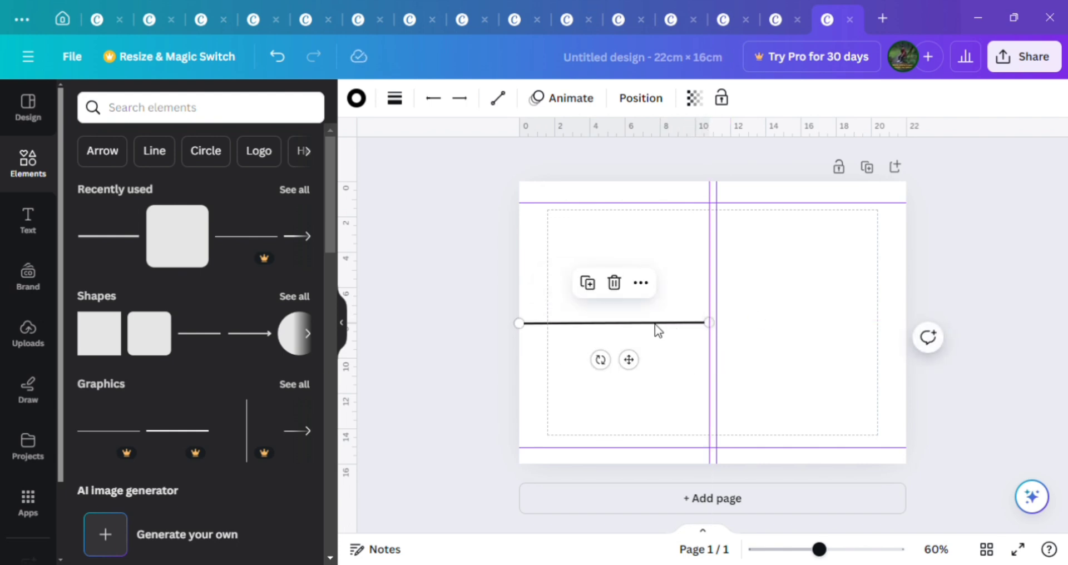
{"action": "mouse_move", "coordinate": [655, 326]}
{"action": "left_mouse_down"}
{"action": "mouse_move", "coordinate": [657, 217]}
{"action": "mouse_move", "coordinate": [646, 206]}
{"action": "left_mouse_up"}
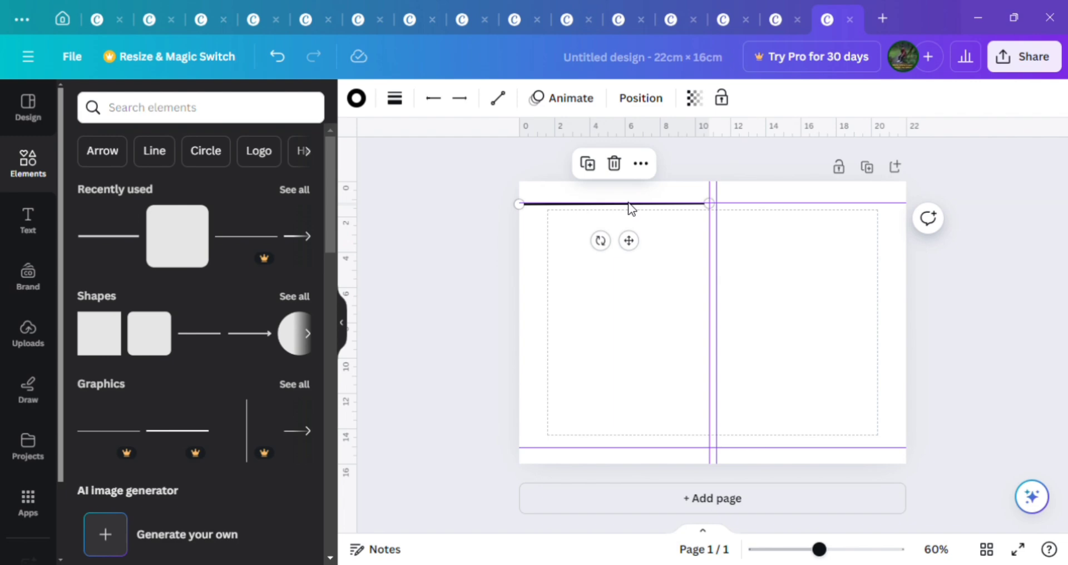
{"action": "left_click_drag", "start_coordinate": [629, 207], "coordinate": [631, 207]}
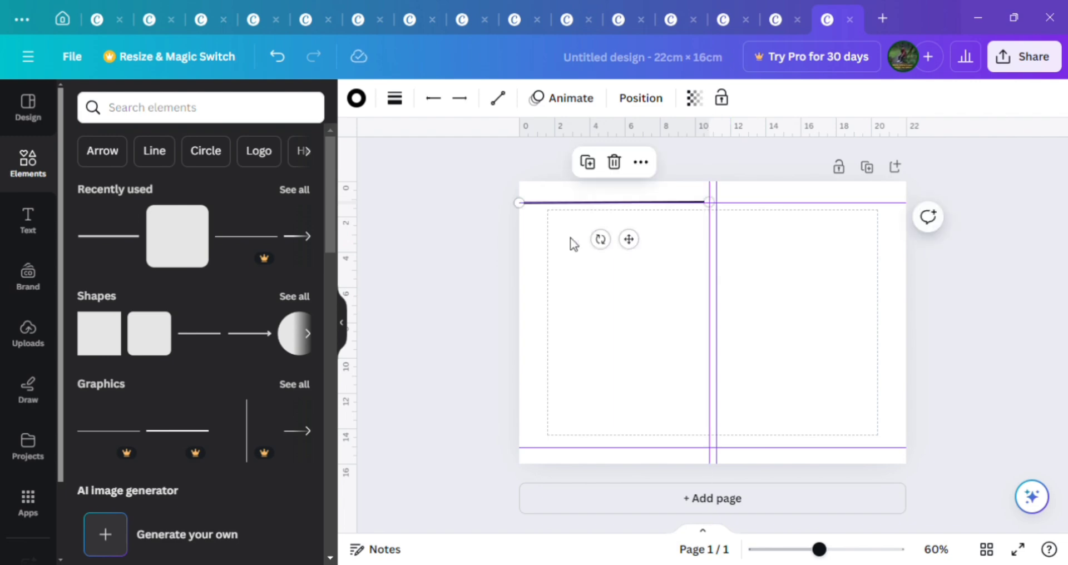
- Set the line's weight to 1
{"action": "left_click", "coordinate": [394, 101]}
{"action": "left_click_drag", "start_coordinate": [412, 241], "coordinate": [402, 244]}
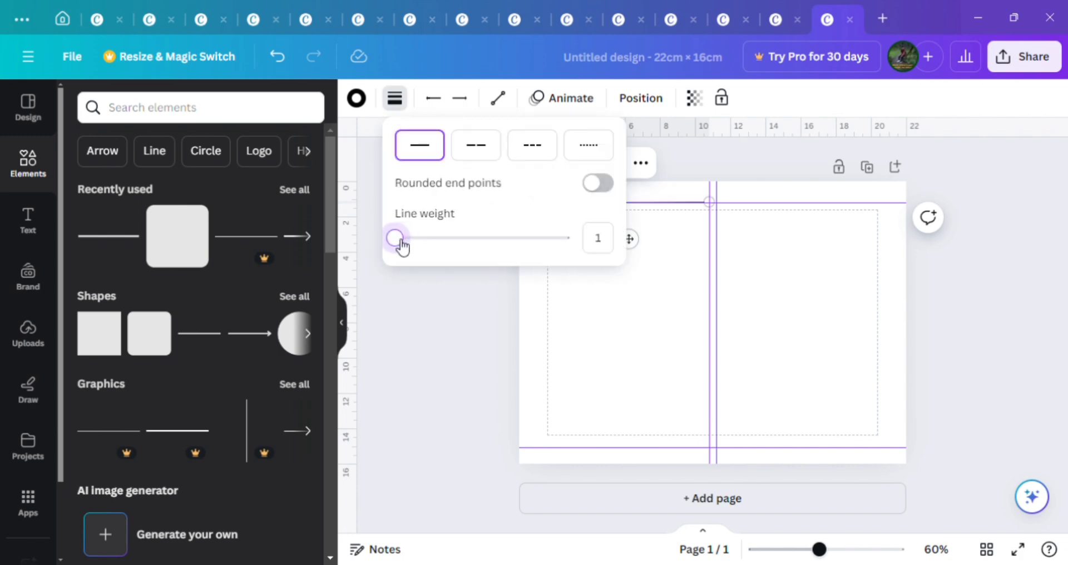
{"action": "left_click", "coordinate": [436, 278]}
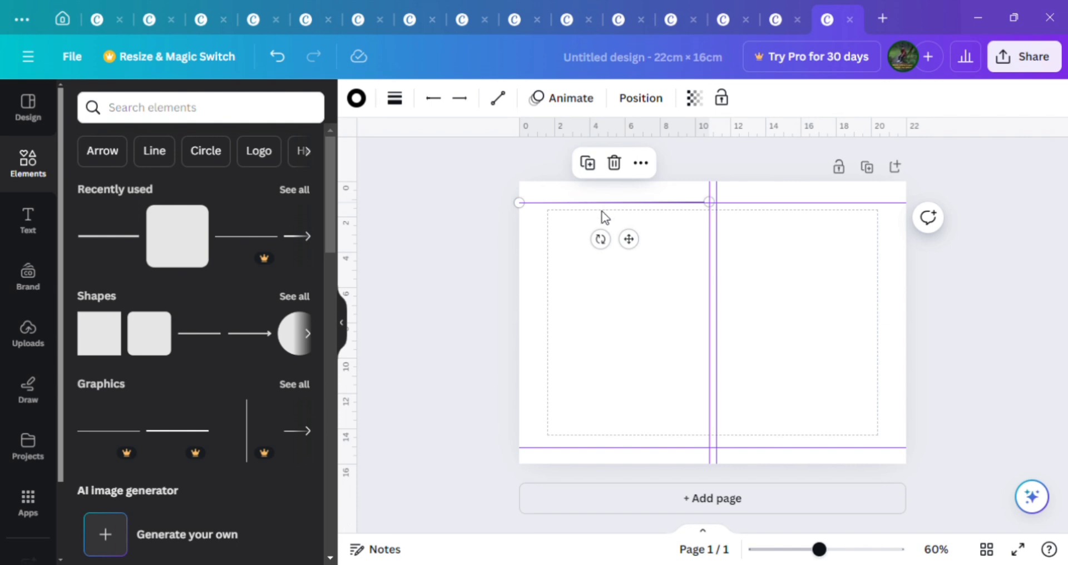
{"action": "left_click", "coordinate": [358, 105]}
{"action": "left_click", "coordinate": [142, 200]}
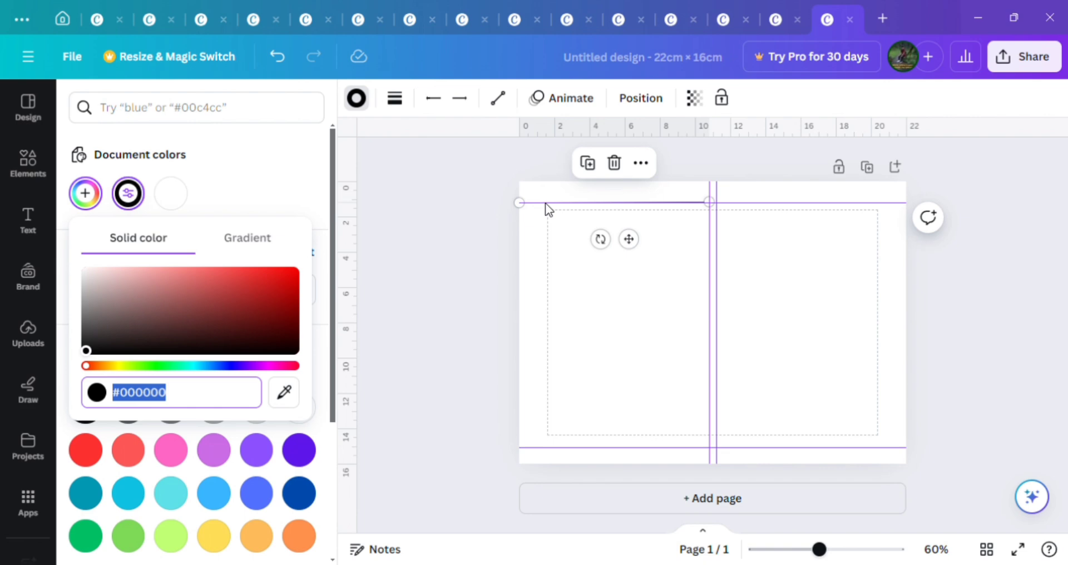
{"action": "left_click", "coordinate": [545, 202]}
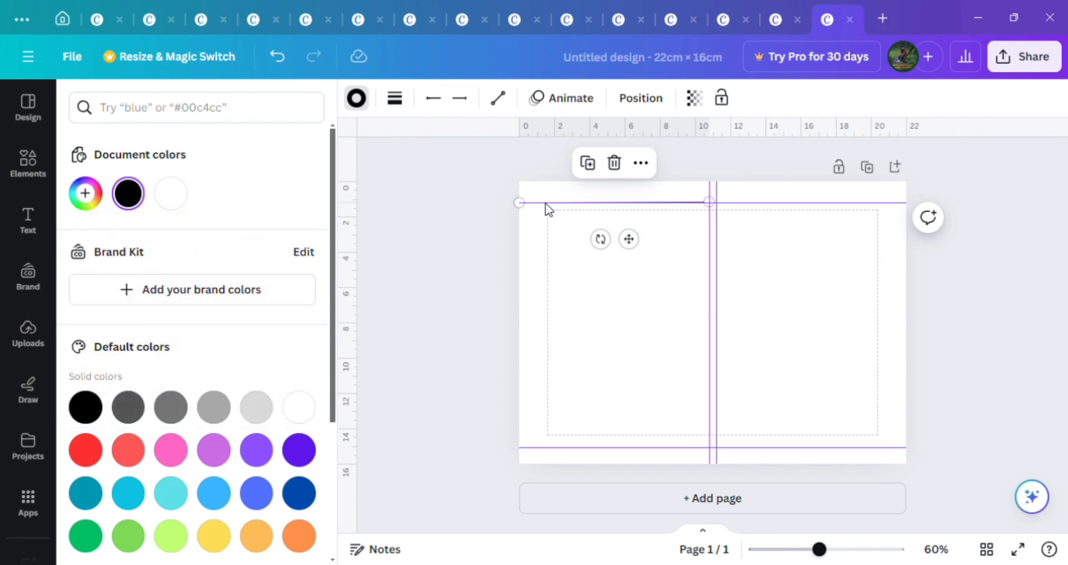
{"action": "double_click", "coordinate": [606, 204]}
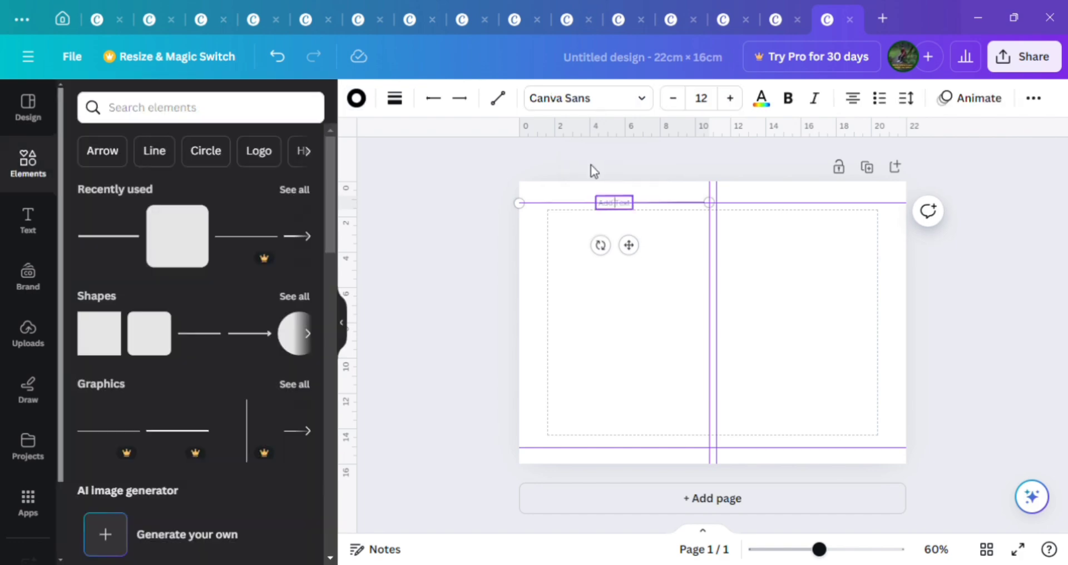
{"action": "left_click", "coordinate": [643, 209]}
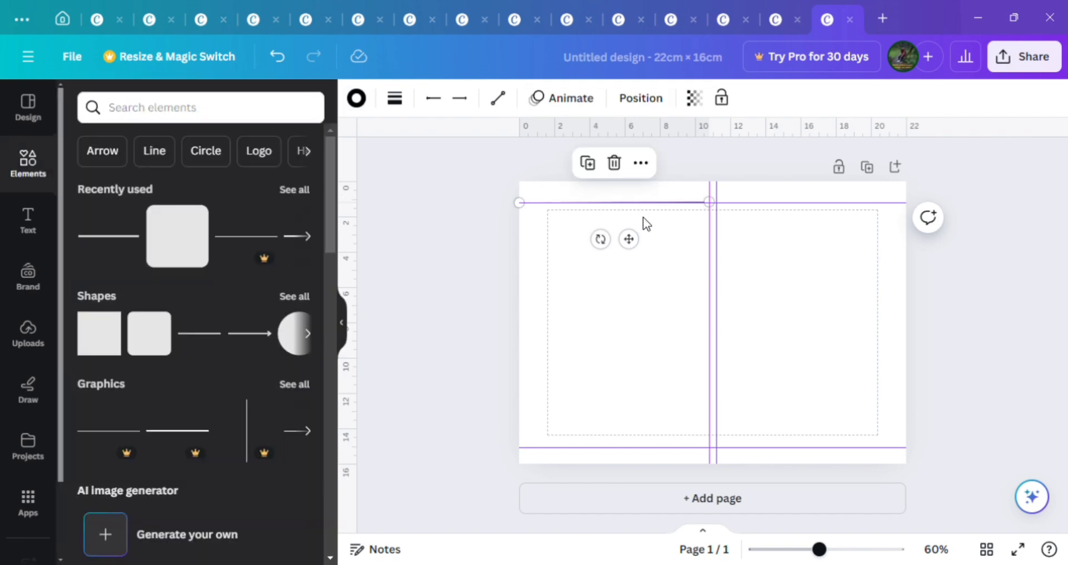
- Duplicate the thin line repeatedly to make 29 copies, each stepped down from the one before
{"action": "left_click", "coordinate": [595, 170]}
{"action": "left_click", "coordinate": [597, 171]}
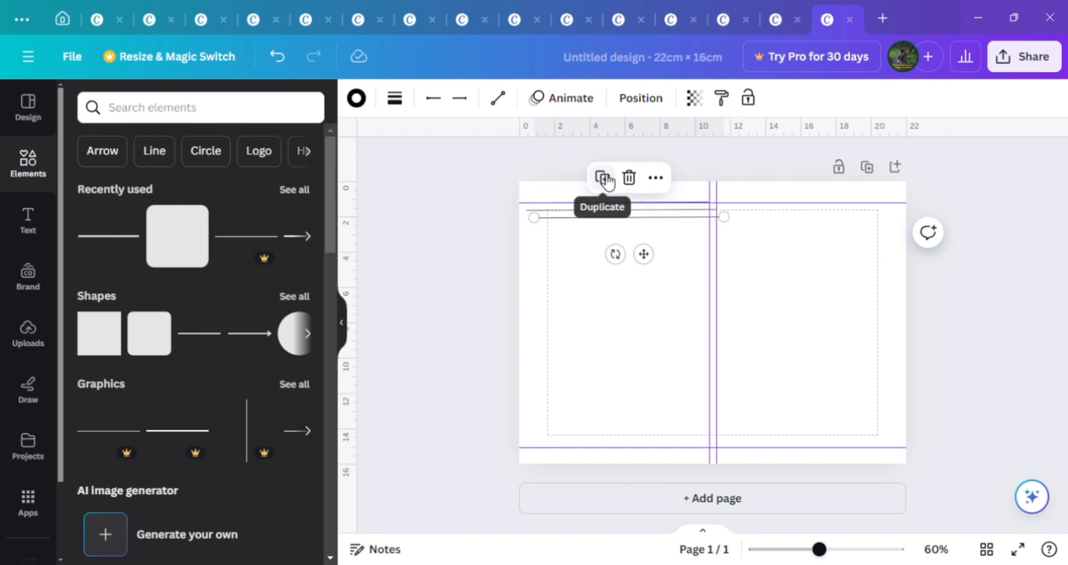
{"action": "left_click", "coordinate": [604, 177]}
{"action": "left_click", "coordinate": [616, 189]}
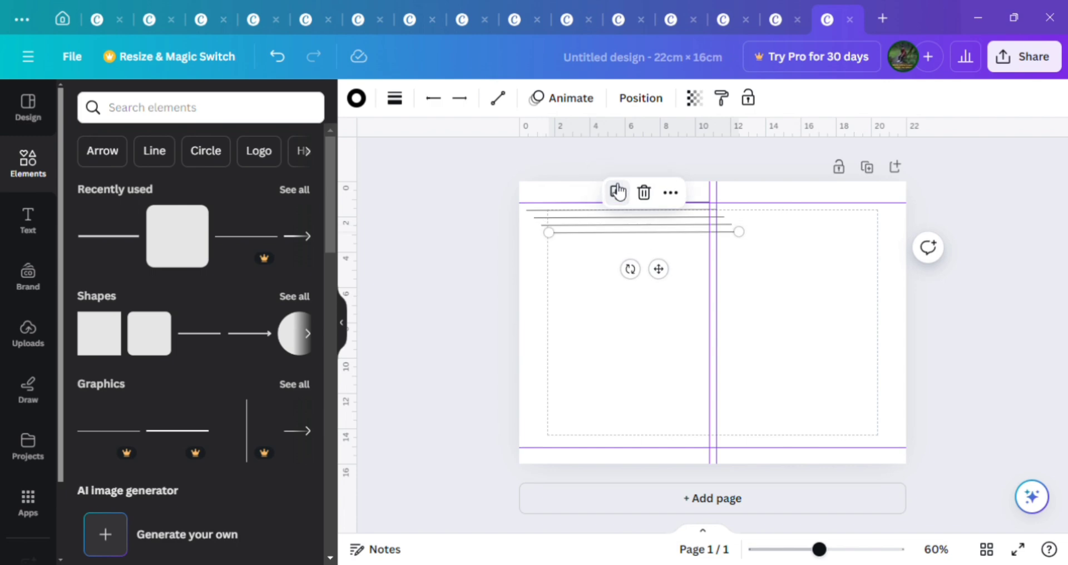
{"action": "left_click", "coordinate": [623, 197]}
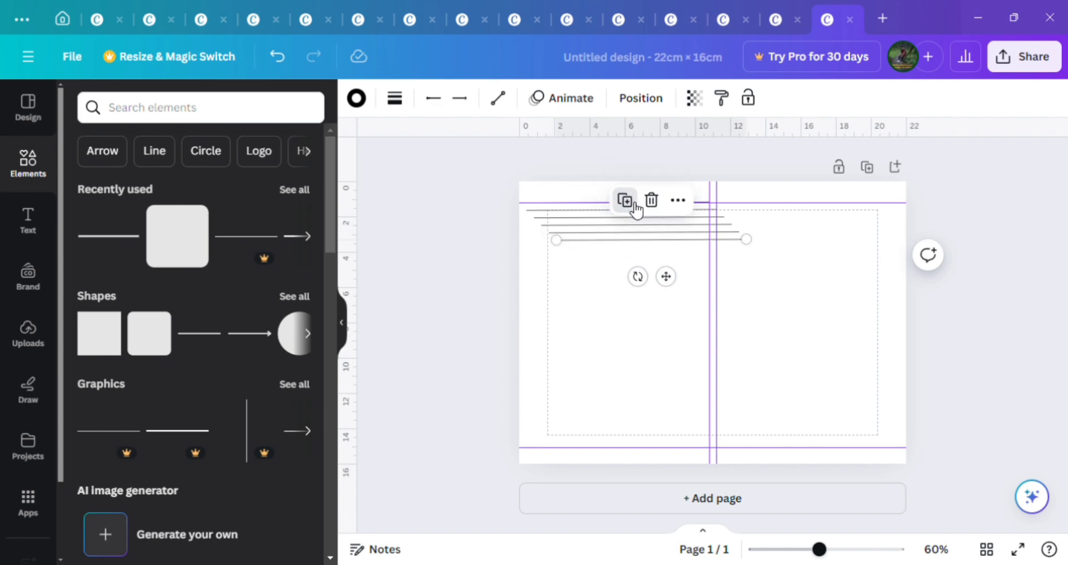
{"action": "left_click", "coordinate": [630, 204]}
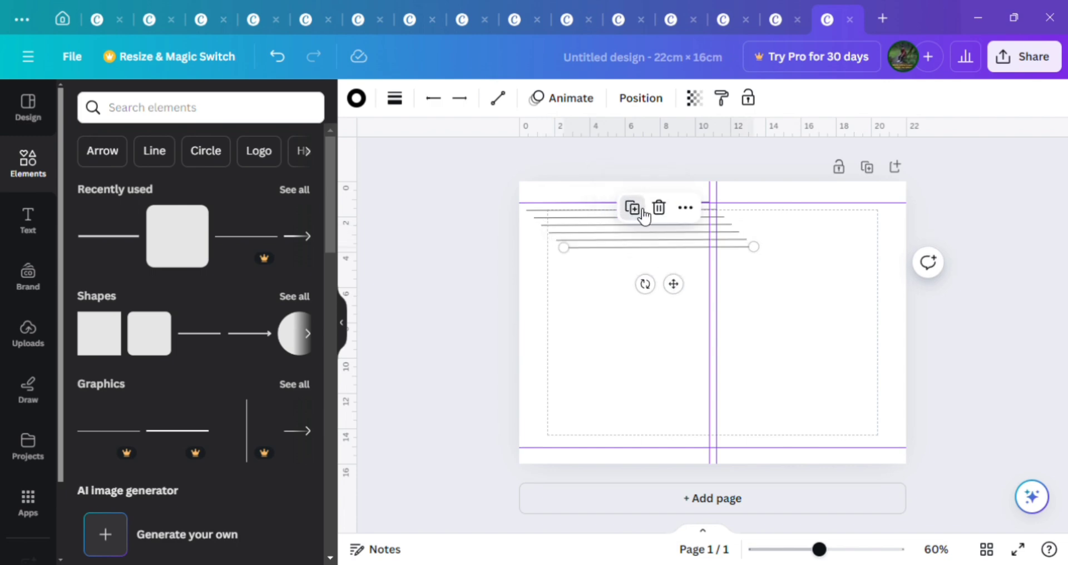
{"action": "left_click", "coordinate": [636, 211]}
{"action": "left_click", "coordinate": [642, 216]}
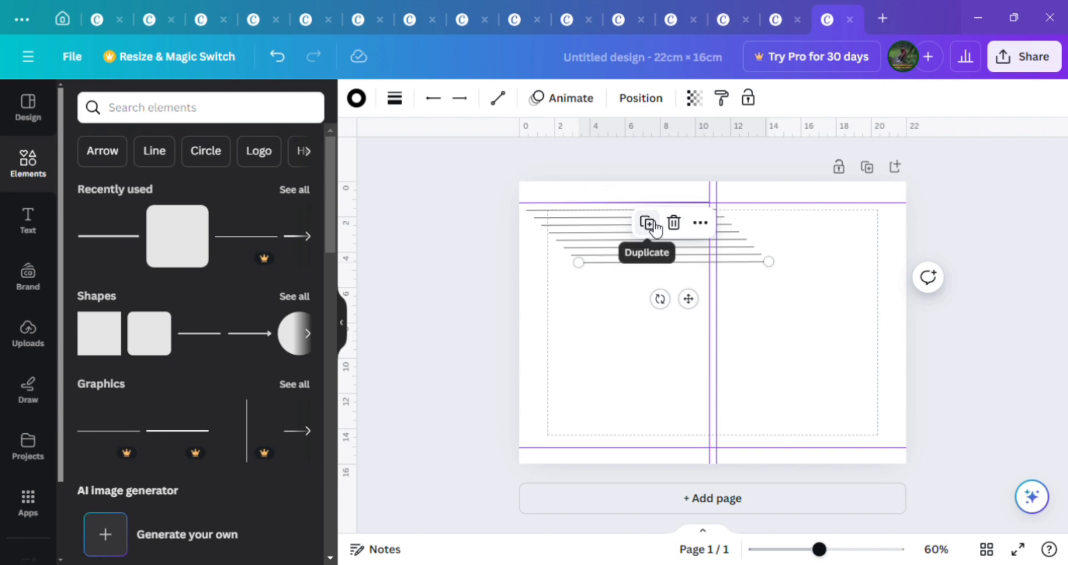
{"action": "left_click", "coordinate": [654, 223]}
{"action": "left_click", "coordinate": [656, 231]}
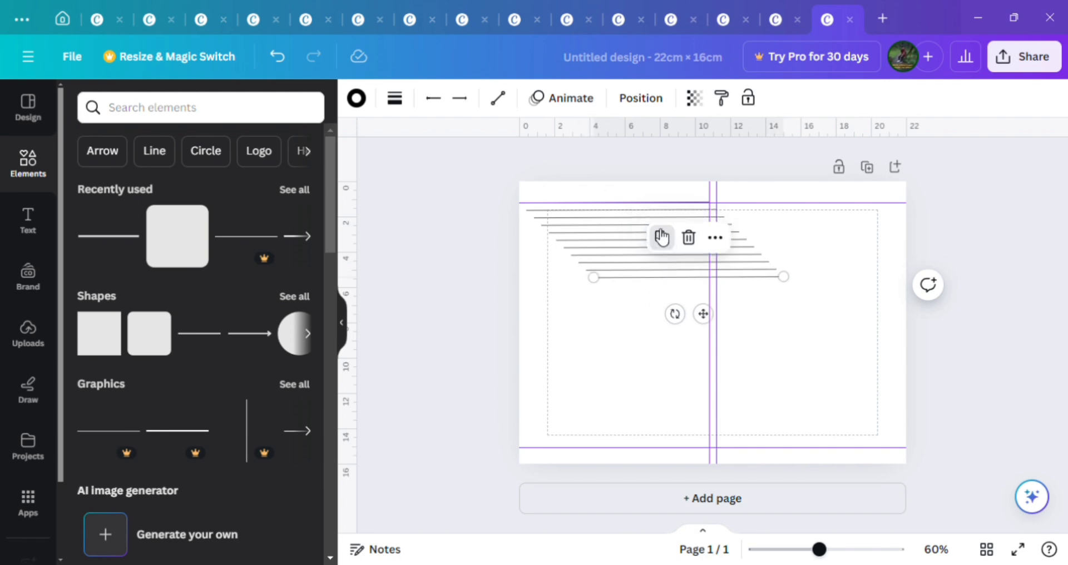
{"action": "left_click", "coordinate": [665, 238]}
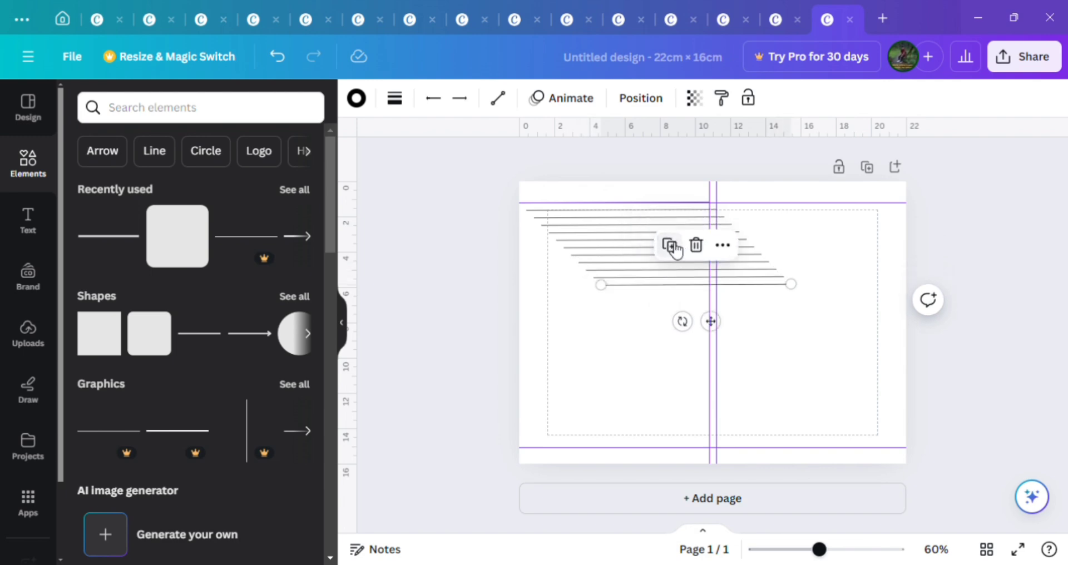
{"action": "left_click", "coordinate": [672, 245]}
{"action": "left_click", "coordinate": [678, 254]}
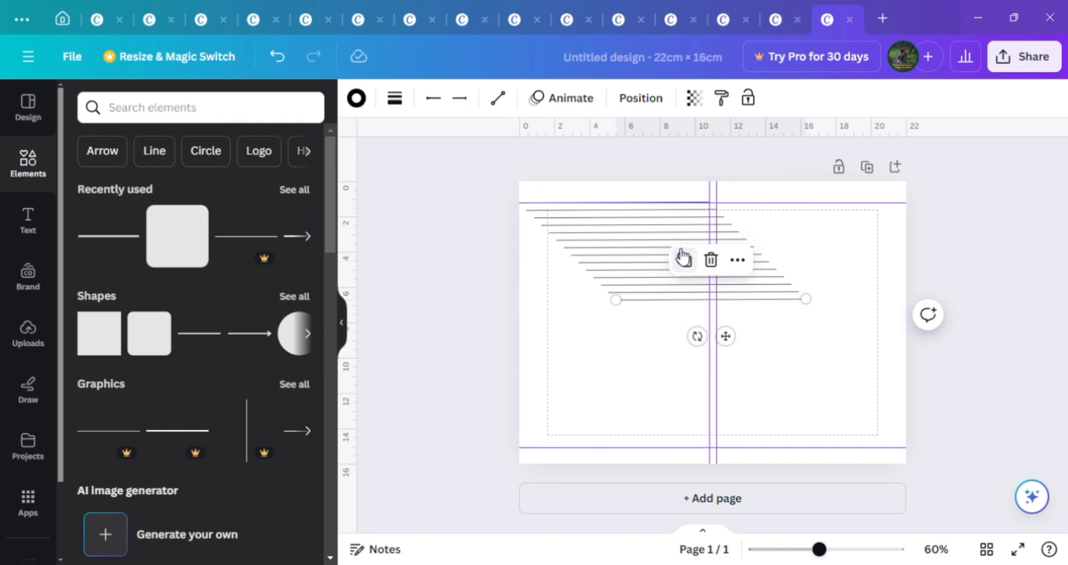
{"action": "left_click", "coordinate": [687, 261]}
{"action": "left_click", "coordinate": [695, 269]}
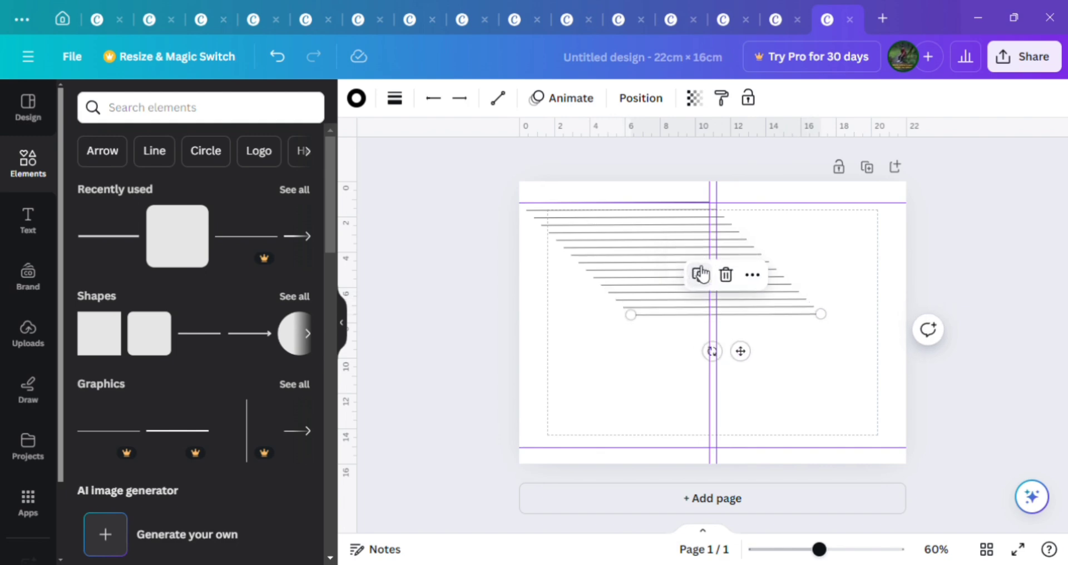
{"action": "left_click", "coordinate": [702, 274]}
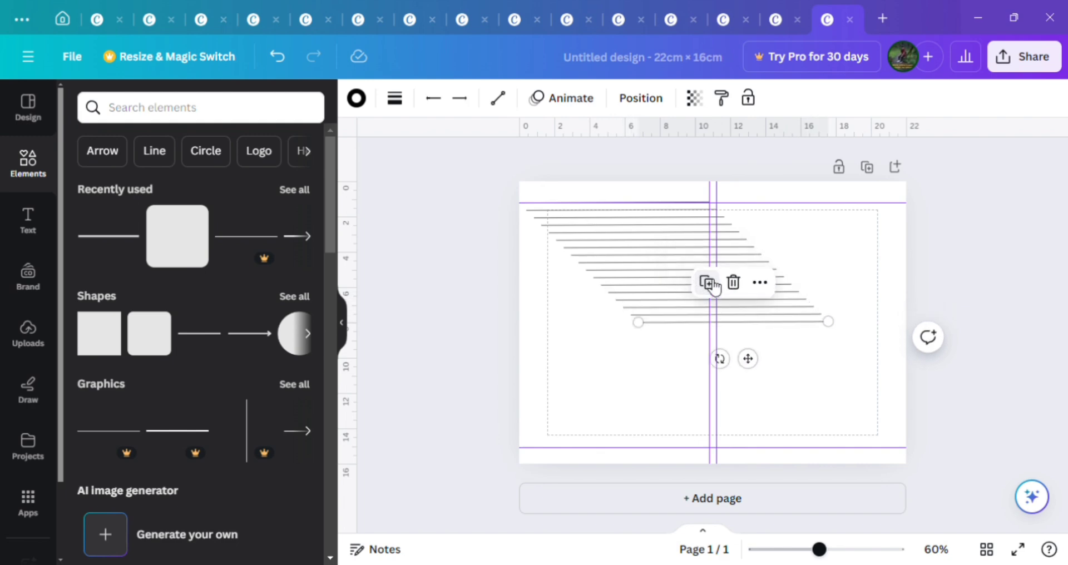
{"action": "left_click", "coordinate": [708, 283]}
{"action": "left_click", "coordinate": [716, 288]}
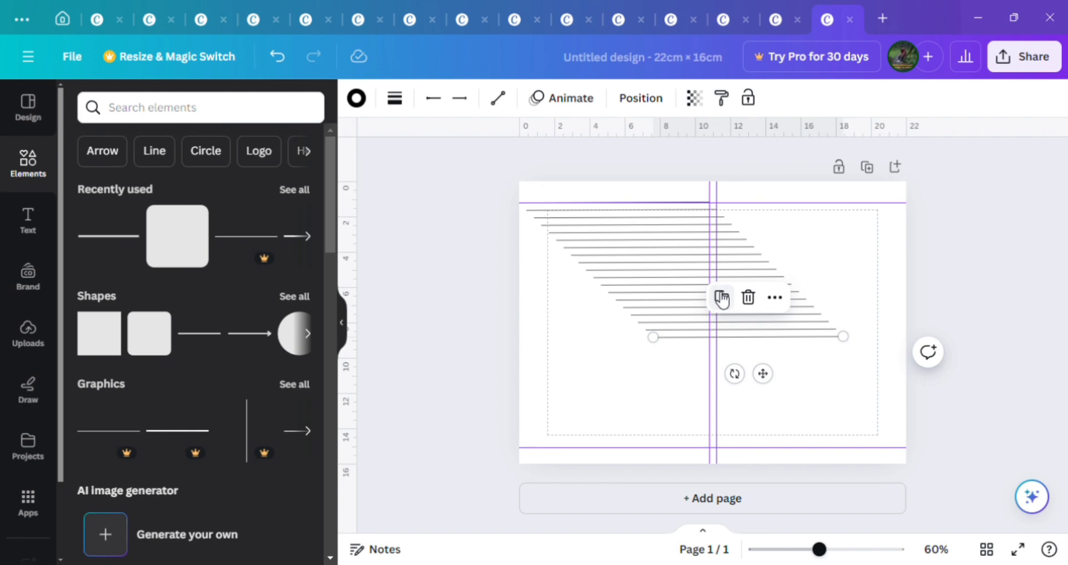
{"action": "left_click", "coordinate": [723, 298]}
{"action": "left_click", "coordinate": [730, 306]}
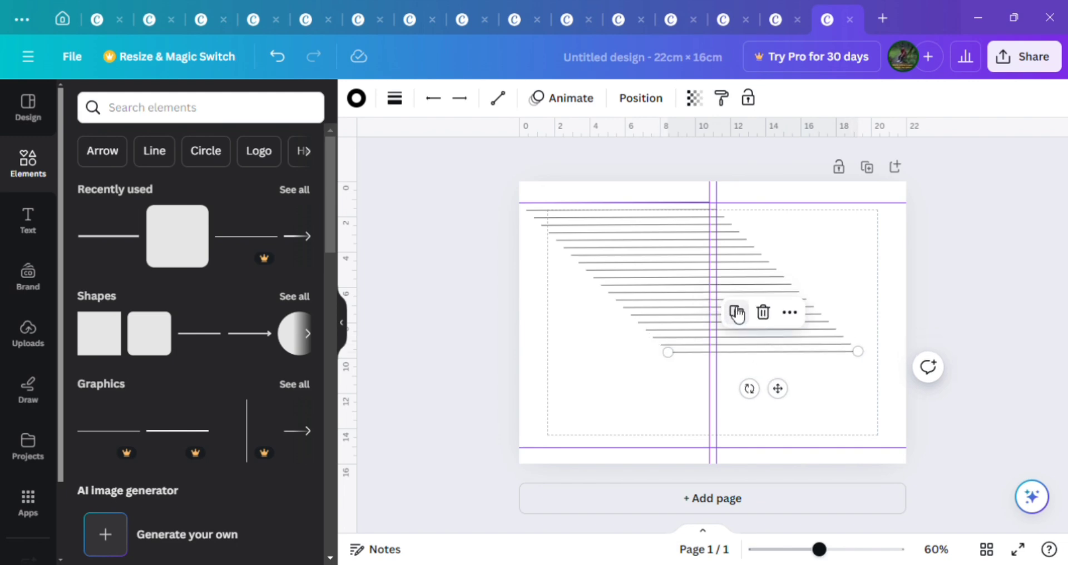
{"action": "left_click", "coordinate": [737, 313]}
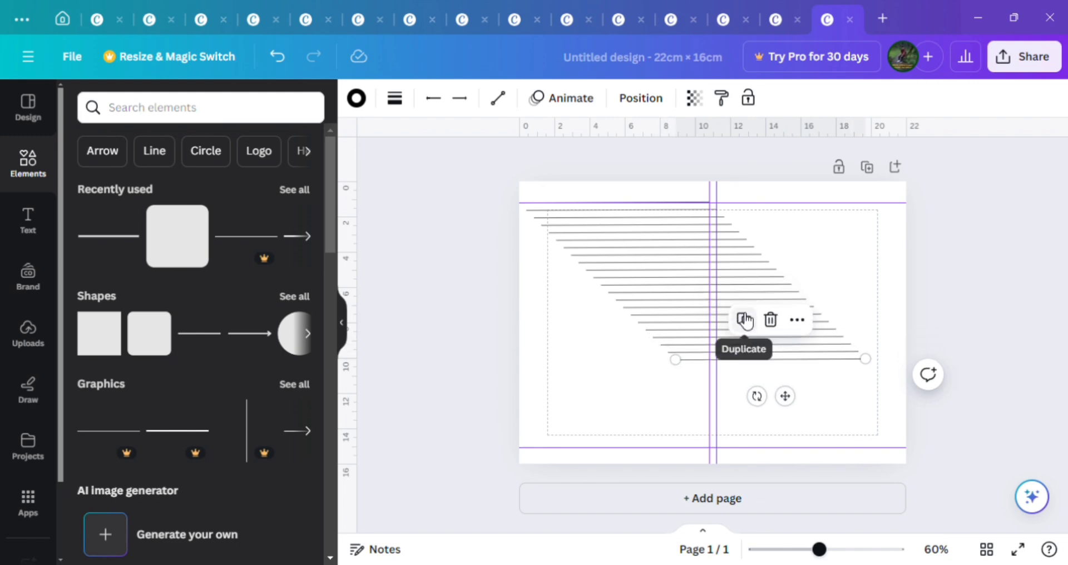
{"action": "left_click", "coordinate": [744, 320]}
{"action": "left_click", "coordinate": [753, 327]}
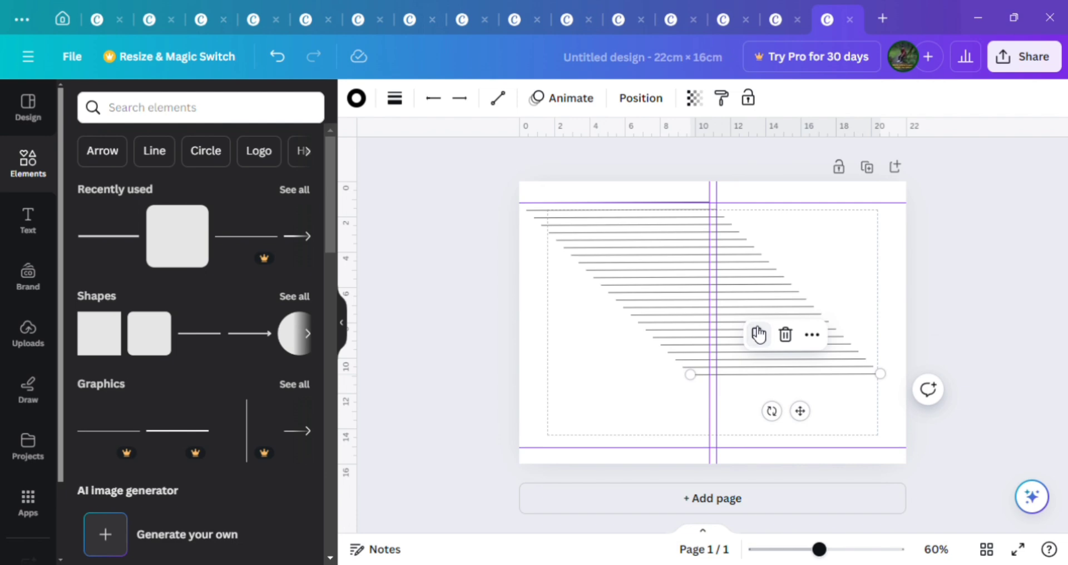
{"action": "left_click", "coordinate": [761, 336]}
{"action": "left_click", "coordinate": [768, 343]}
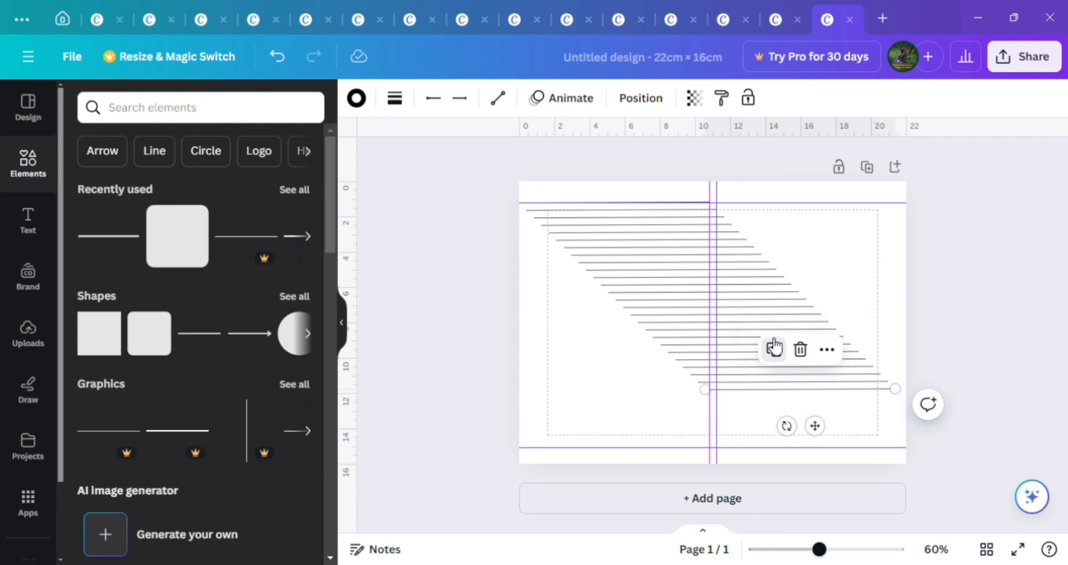
{"action": "left_click", "coordinate": [775, 349]}
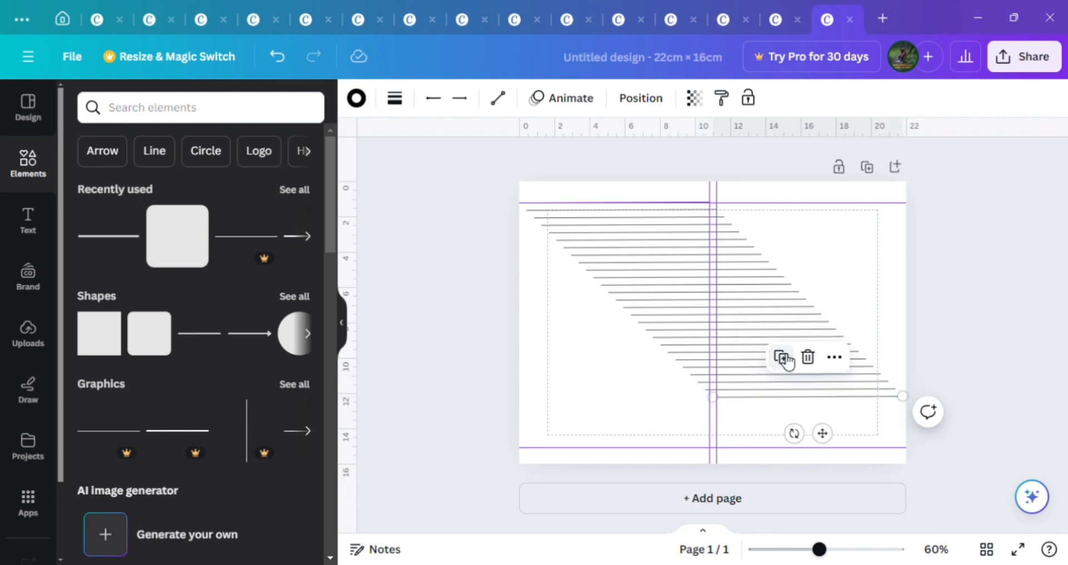
{"action": "left_click", "coordinate": [785, 357]}
{"action": "left_click", "coordinate": [788, 363]}
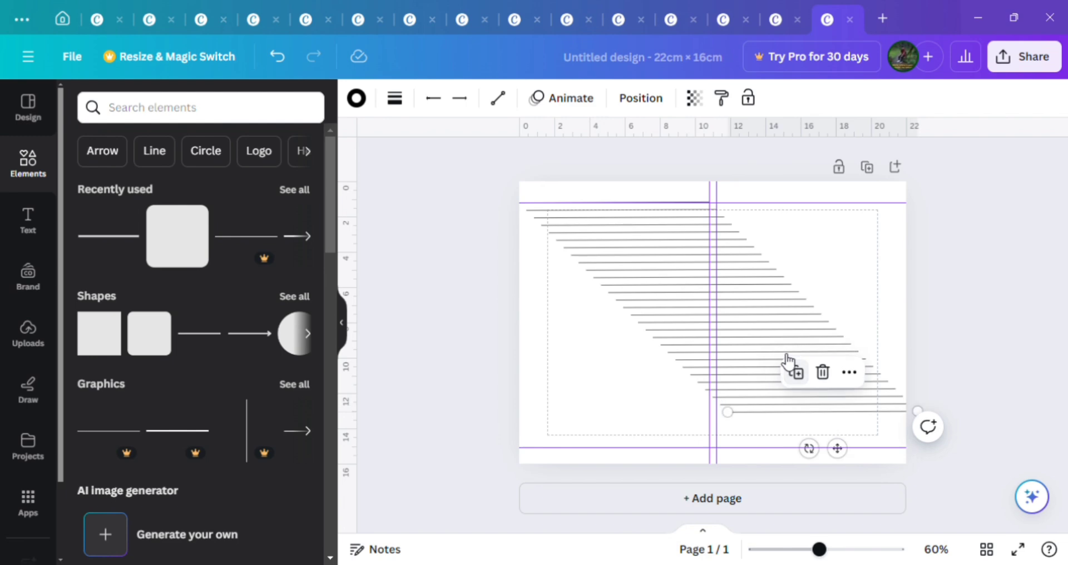
{"action": "left_click", "coordinate": [797, 373]}
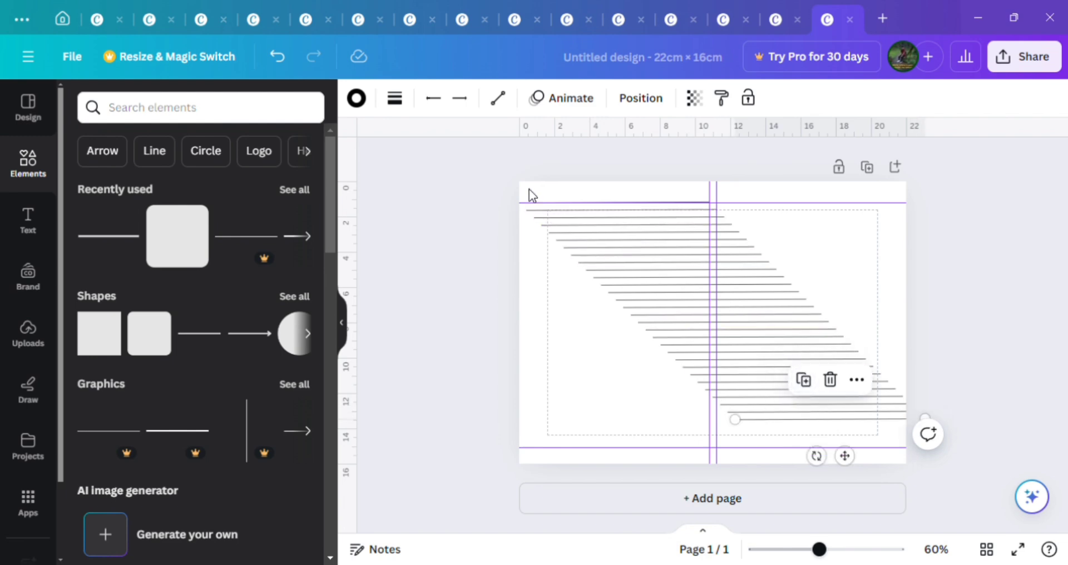
- Select all the lines and align them on a shared horizontal centre
{"action": "left_click_drag", "start_coordinate": [529, 190], "coordinate": [912, 429]}
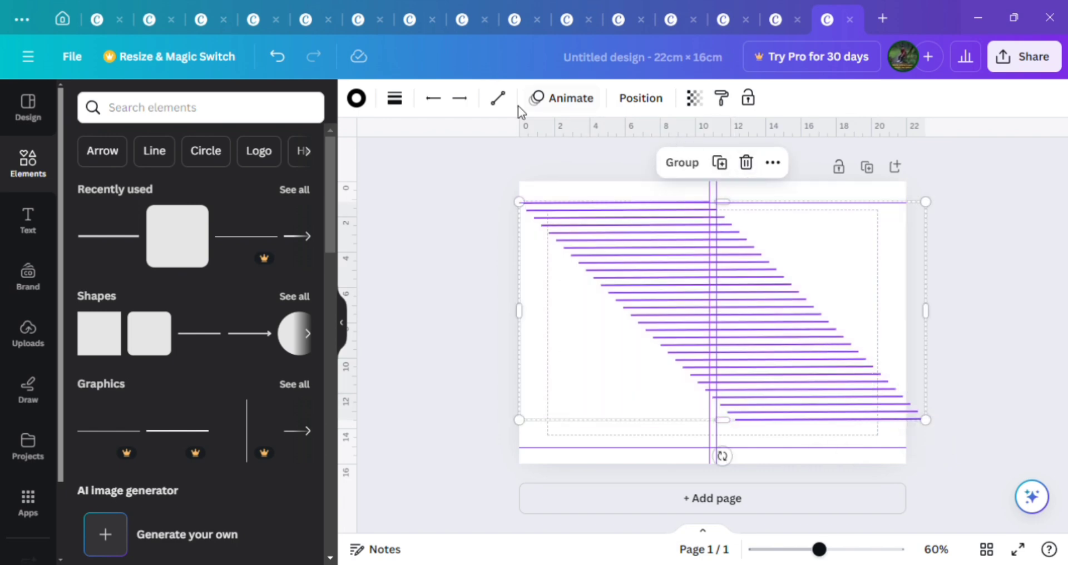
{"action": "left_click", "coordinate": [633, 102]}
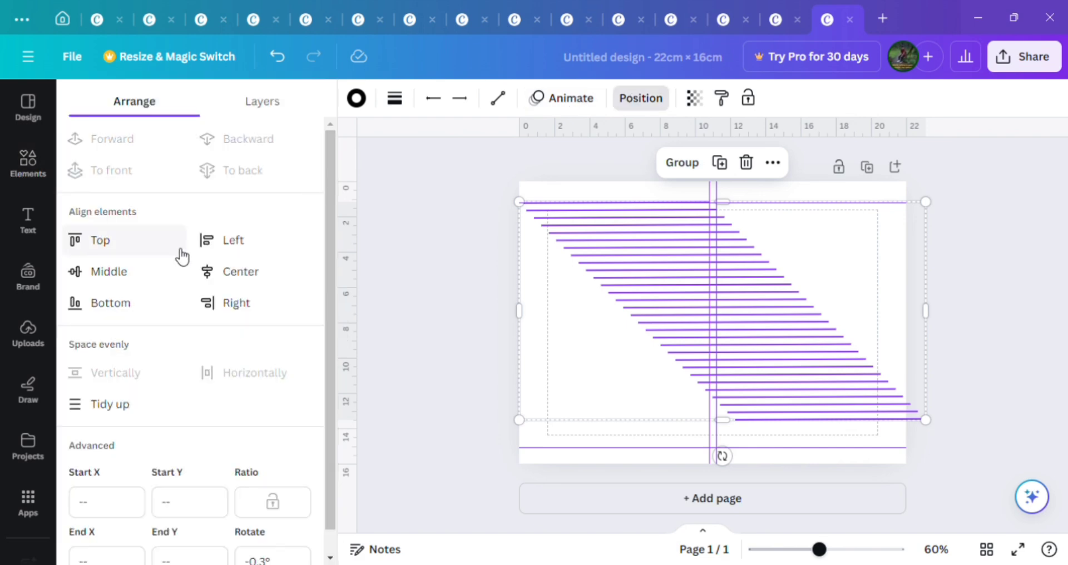
{"action": "left_click", "coordinate": [220, 271]}
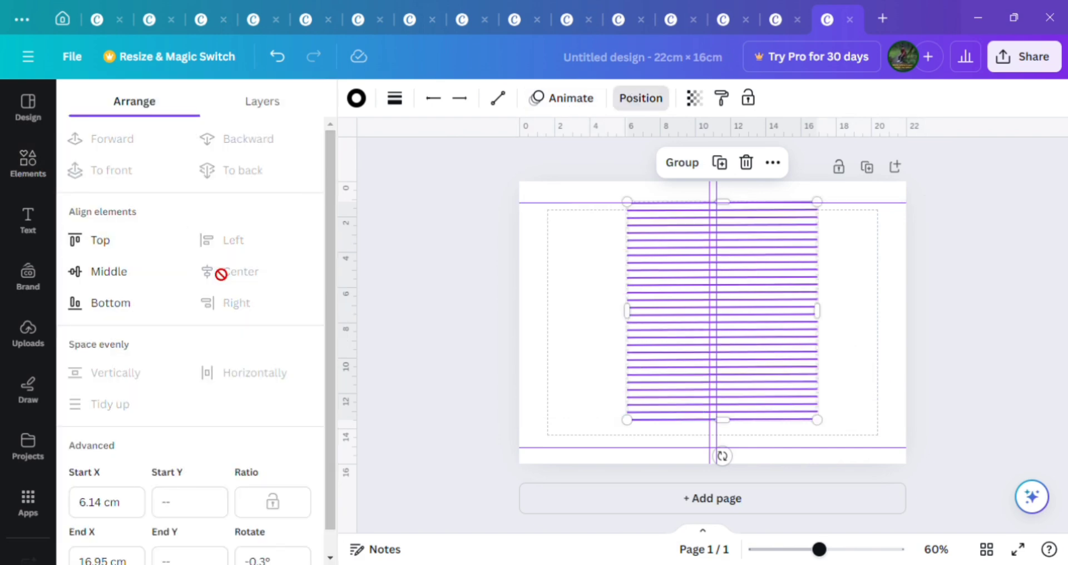
- Fit the stack of lines between the page's left edge and the first centre guide, stretching it down to the lower horizontal guide
{"action": "left_click_drag", "start_coordinate": [642, 285], "coordinate": [553, 293]}
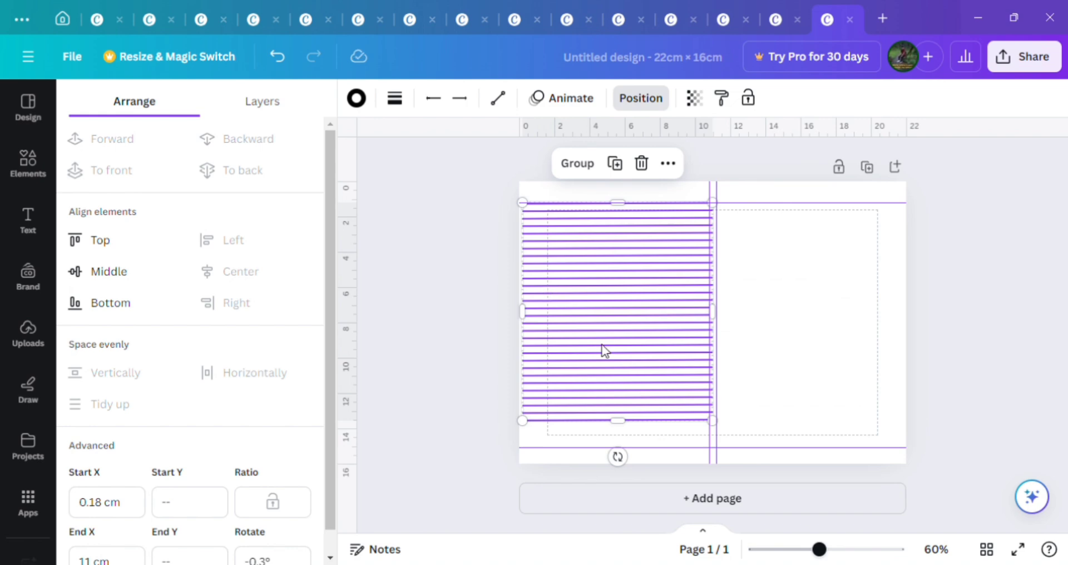
{"action": "left_click_drag", "start_coordinate": [628, 426], "coordinate": [629, 450]}
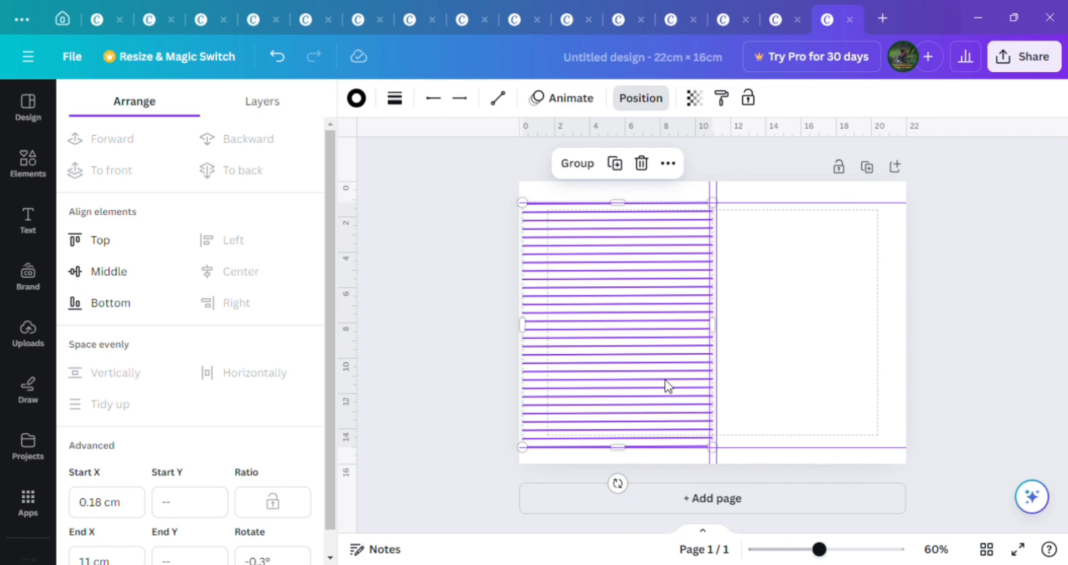
{"action": "left_click_drag", "start_coordinate": [663, 379], "coordinate": [668, 387]}
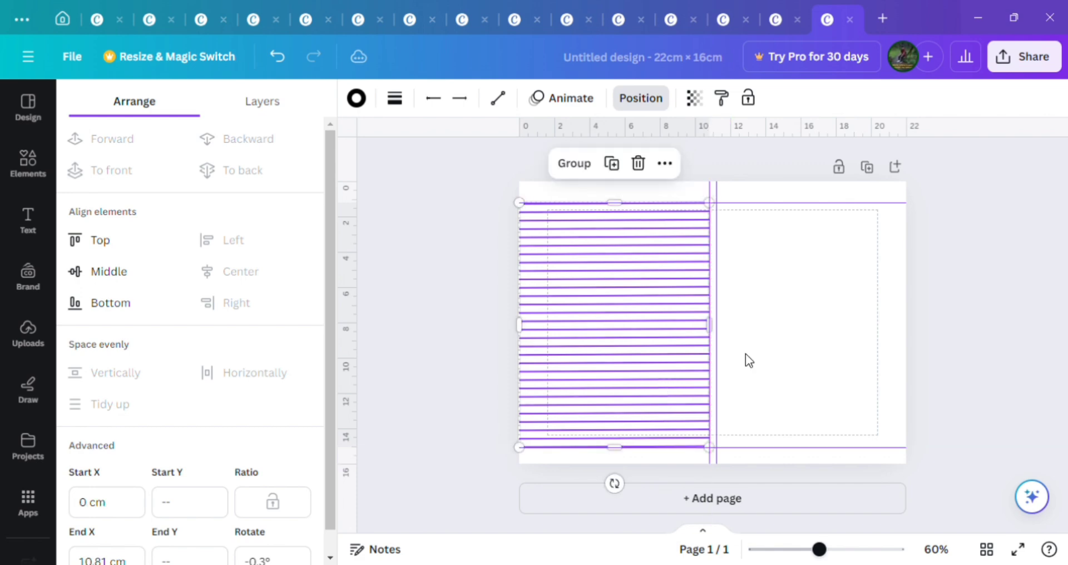
{"action": "left_click", "coordinate": [766, 349]}
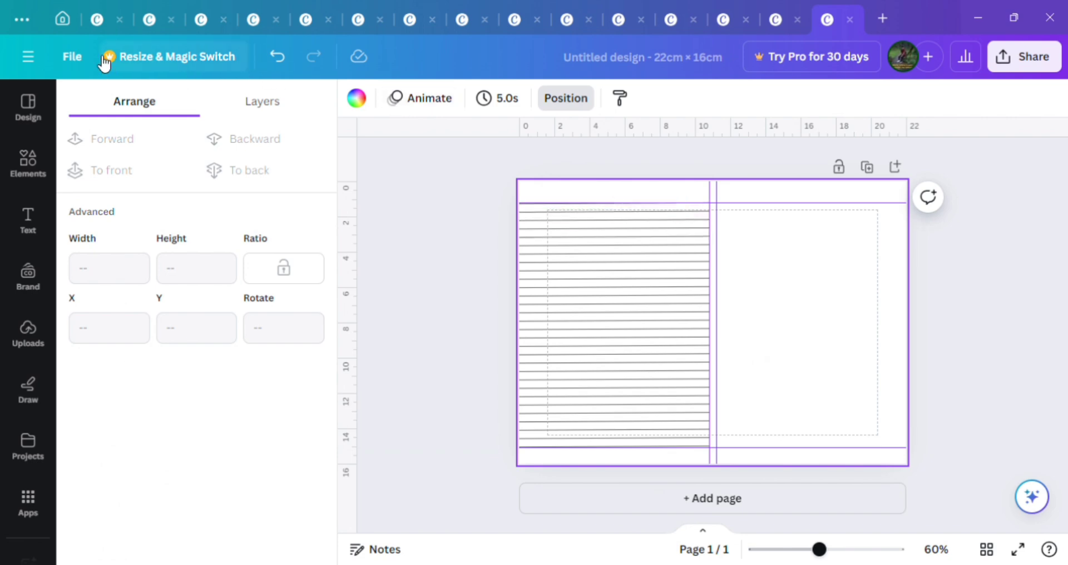
- Unlock the guides and hide the page margins
{"action": "left_click", "coordinate": [75, 54]}
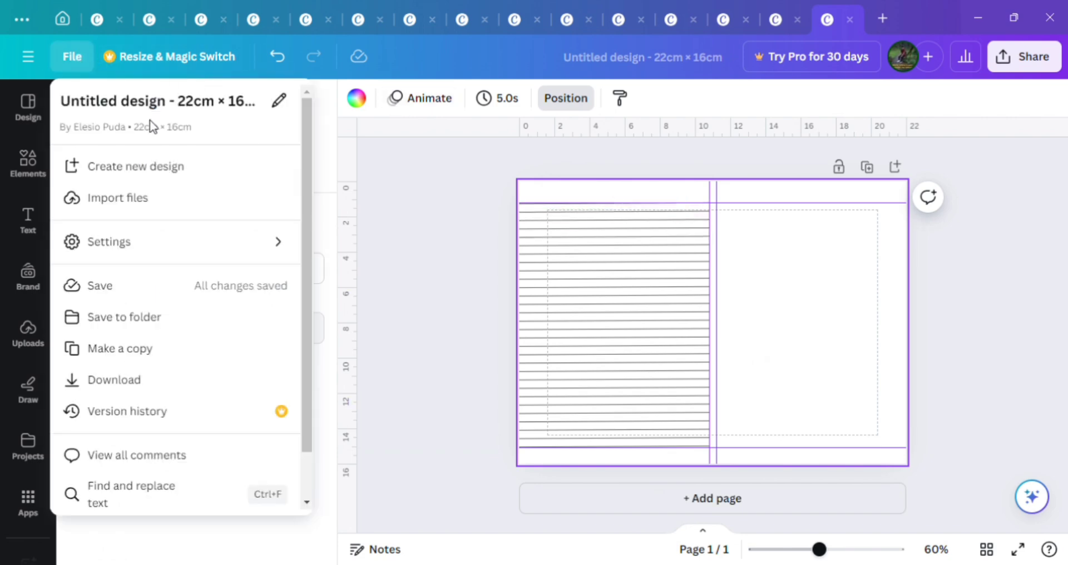
{"action": "mouse_move", "coordinate": [143, 239]}
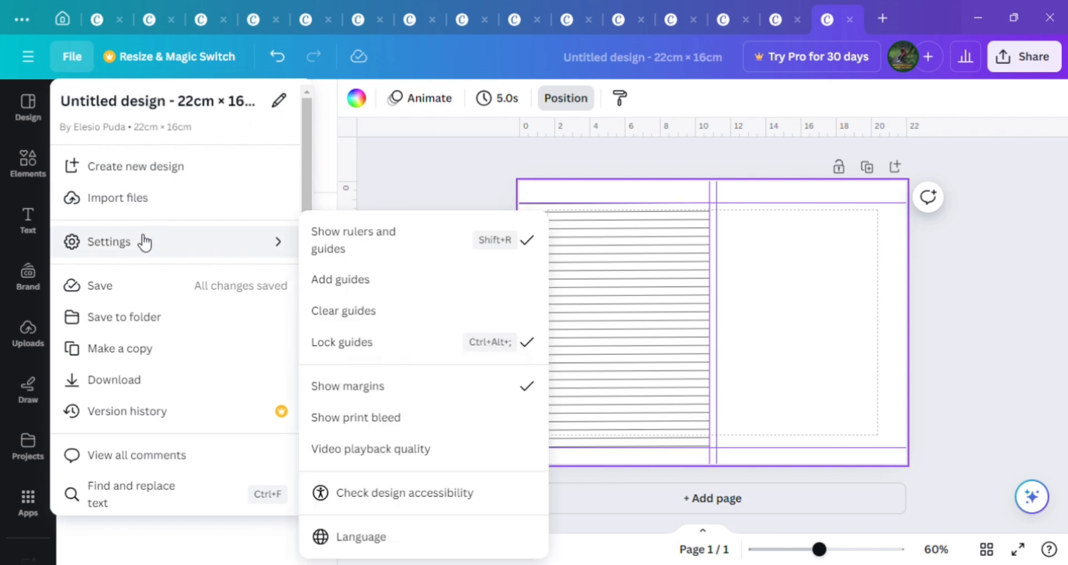
{"action": "left_click", "coordinate": [418, 349]}
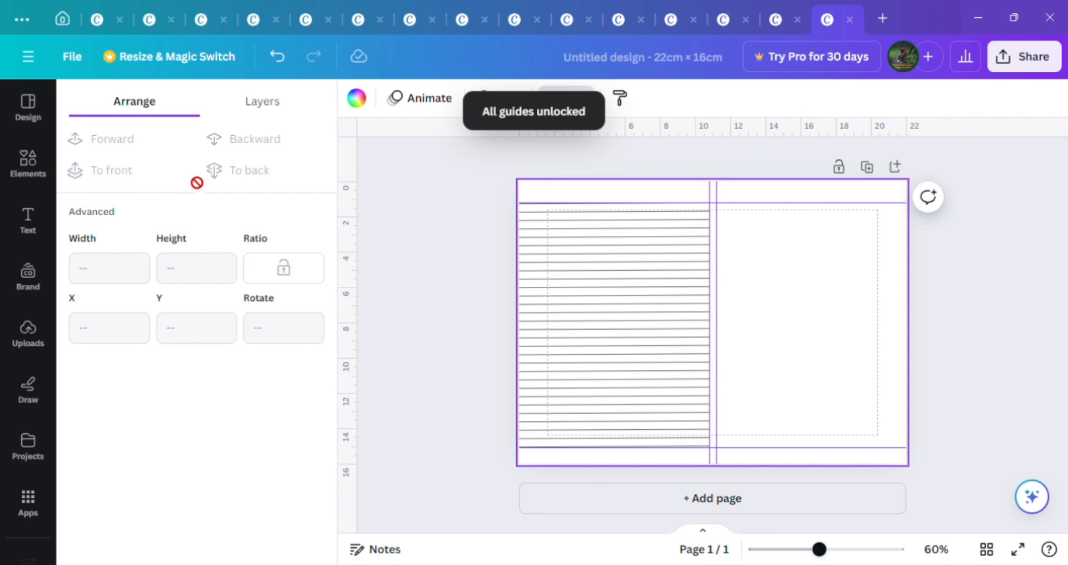
{"action": "left_click", "coordinate": [68, 60]}
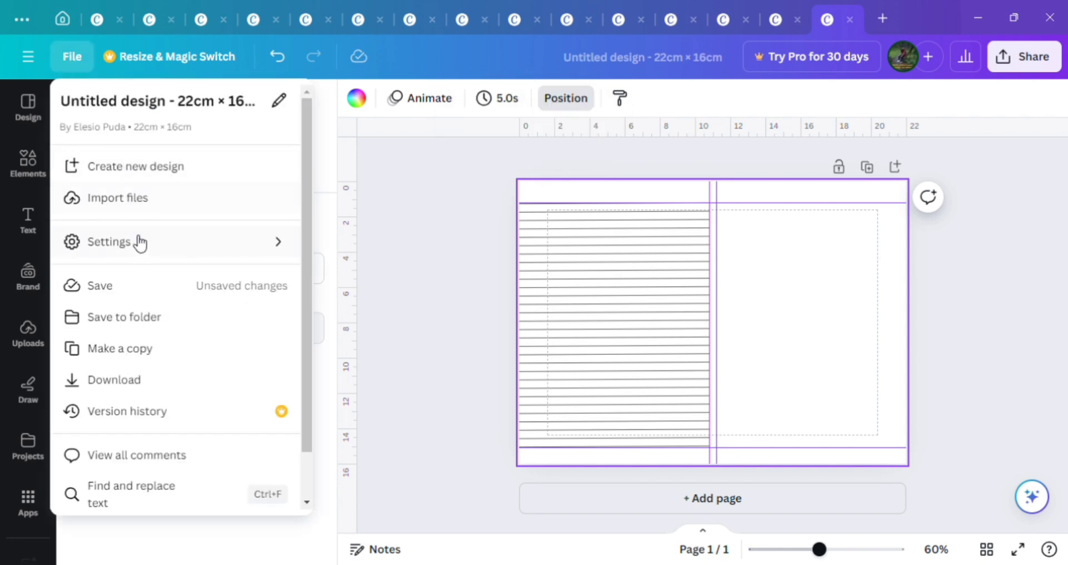
{"action": "mouse_move", "coordinate": [142, 251]}
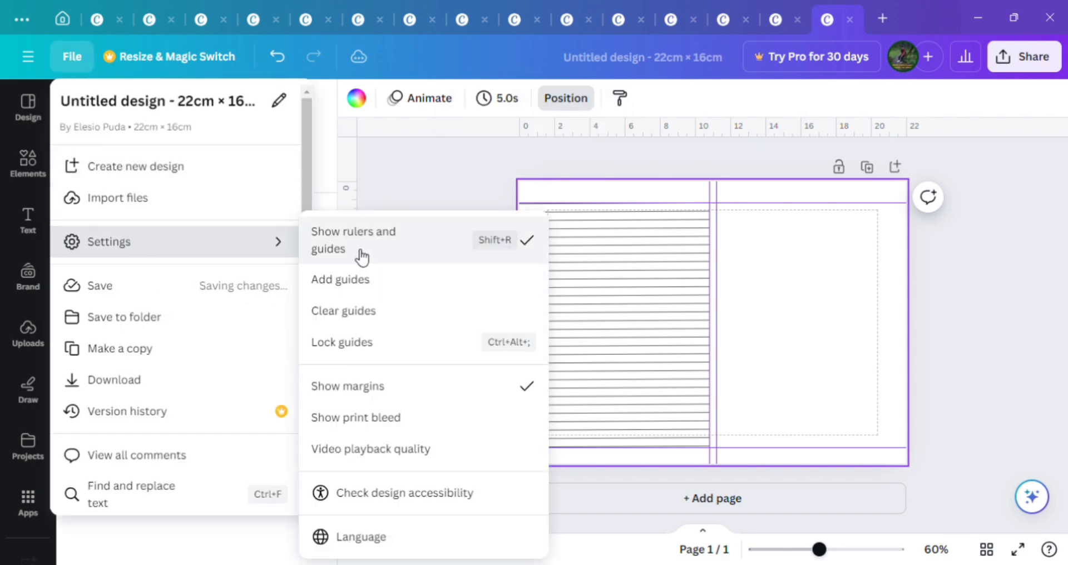
{"action": "left_click", "coordinate": [377, 387]}
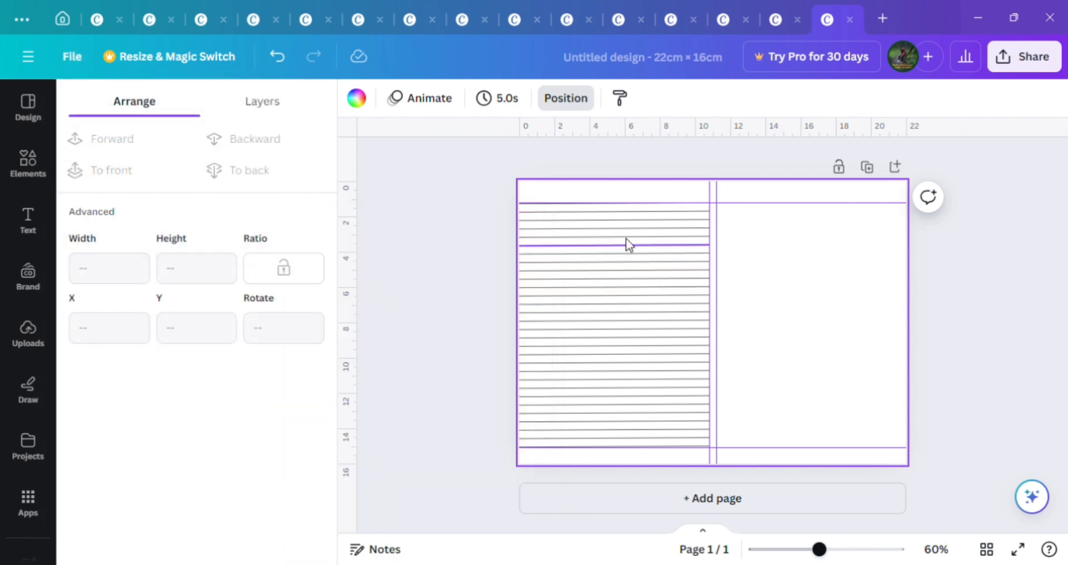
- Duplicate all the lines of the left column and place the copies between the second centre guide and the page's right edge
{"action": "mouse_move", "coordinate": [526, 202]}
{"action": "left_mouse_down"}
{"action": "mouse_move", "coordinate": [644, 375]}
{"action": "mouse_move", "coordinate": [616, 348]}
{"action": "mouse_move", "coordinate": [582, 222]}
{"action": "mouse_move", "coordinate": [570, 206]}
{"action": "mouse_move", "coordinate": [525, 201]}
{"action": "left_mouse_up"}
{"action": "left_click", "coordinate": [763, 245]}
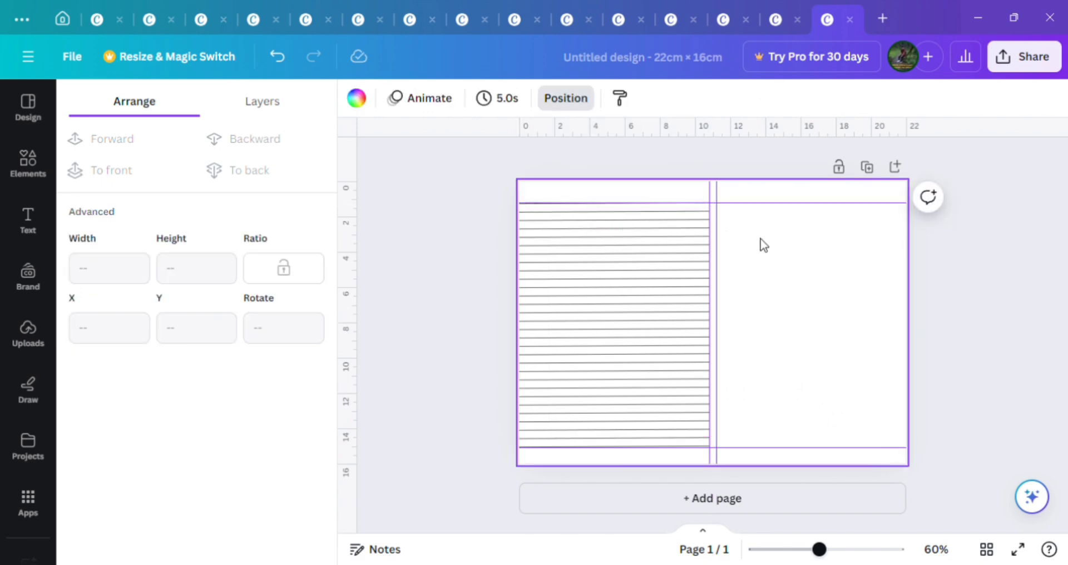
{"action": "left_click", "coordinate": [522, 215]}
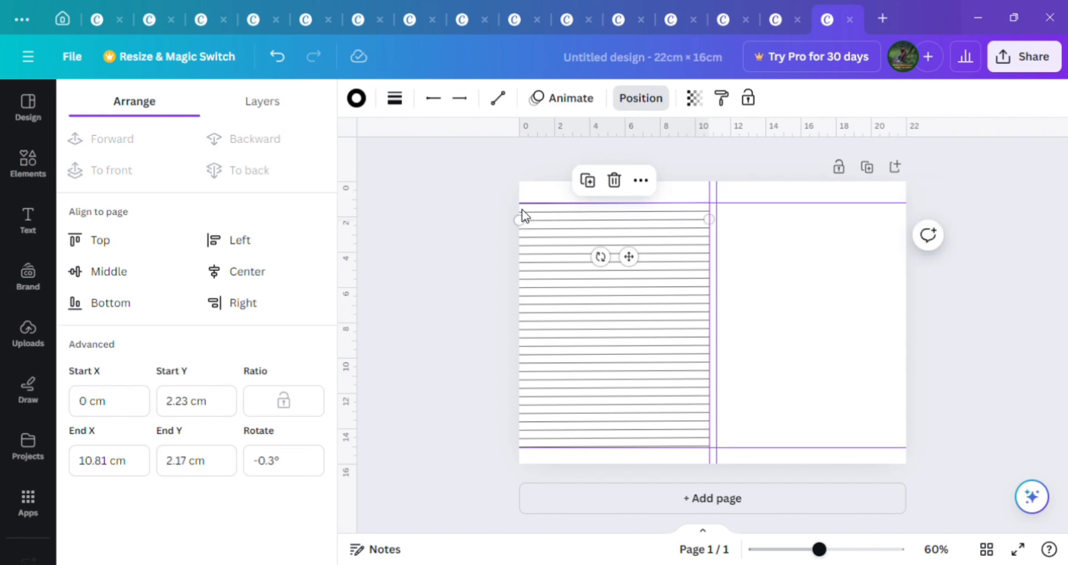
{"action": "left_click_drag", "start_coordinate": [519, 185], "coordinate": [717, 468]}
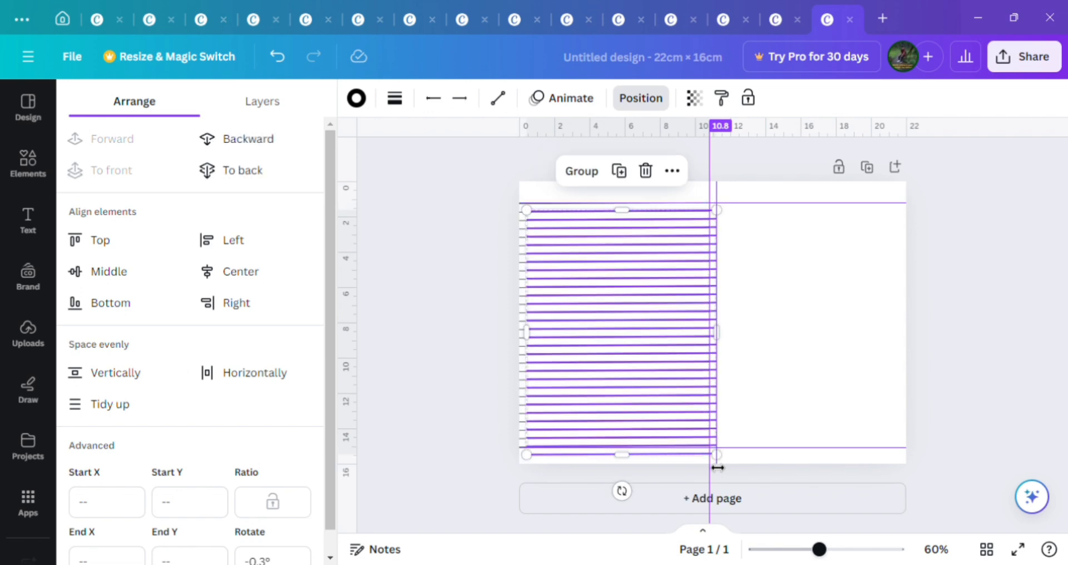
{"action": "left_click_drag", "start_coordinate": [675, 379], "coordinate": [864, 370]}
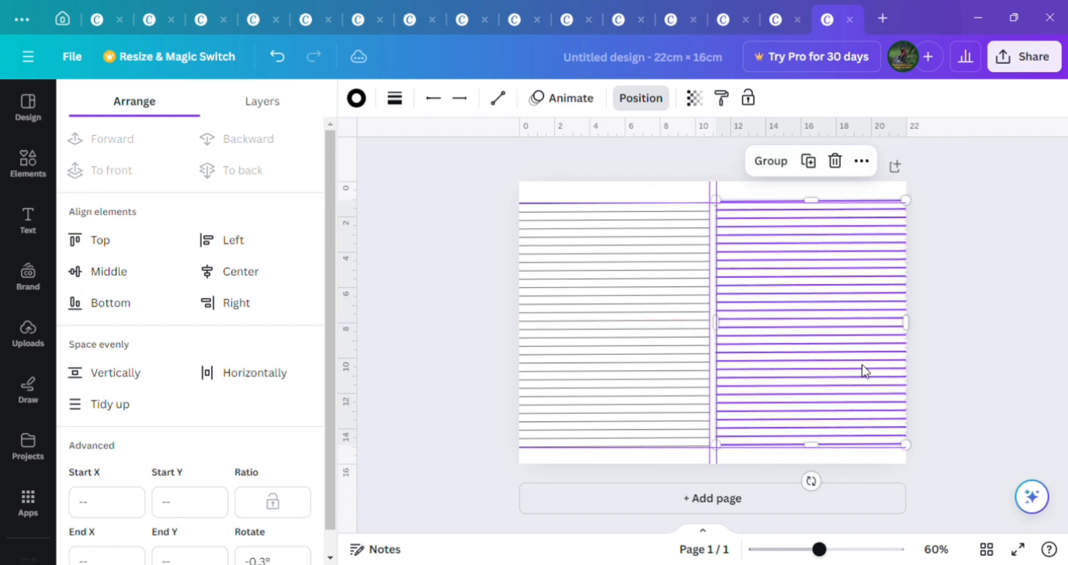
{"action": "left_click", "coordinate": [971, 360]}
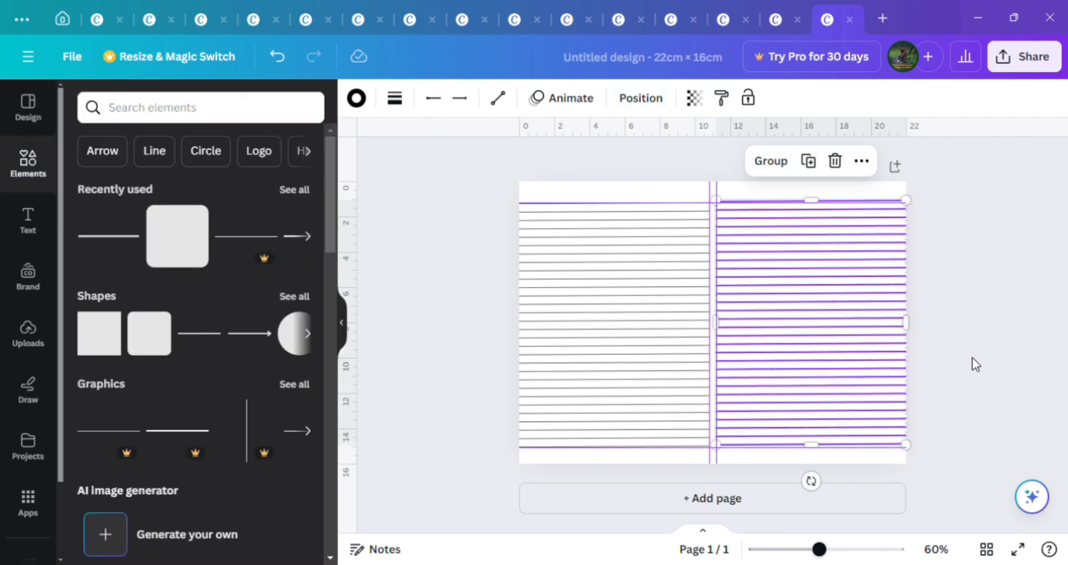
{"action": "left_click", "coordinate": [897, 468]}
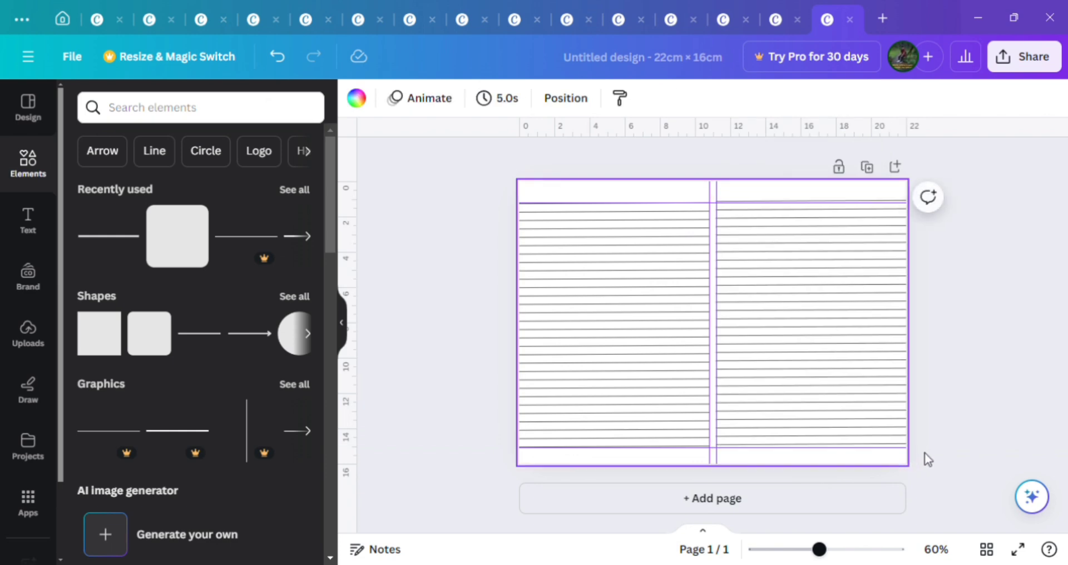
{"action": "left_click", "coordinate": [956, 446]}
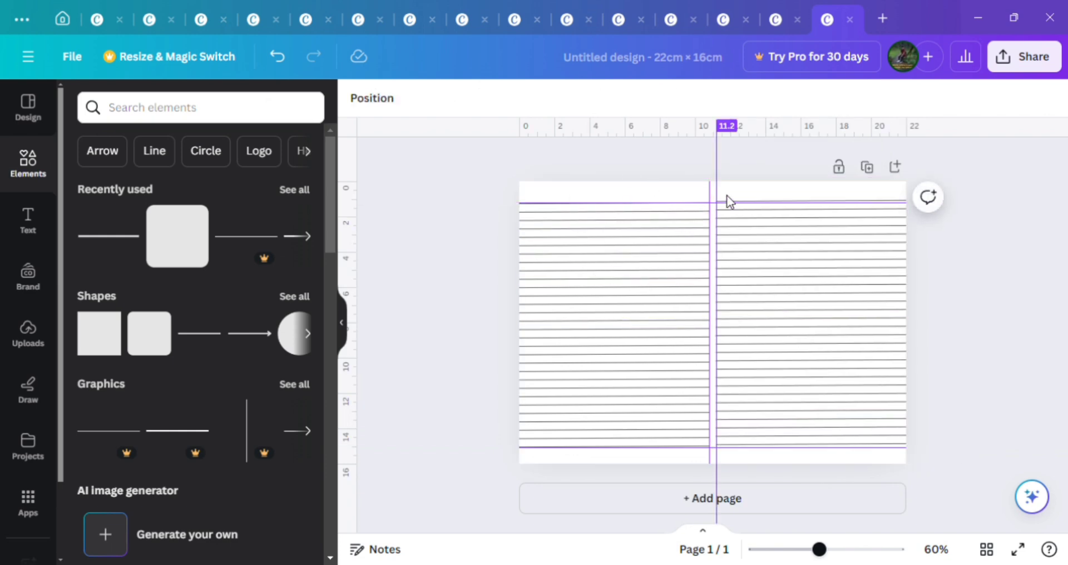
{"action": "left_click", "coordinate": [774, 205]}
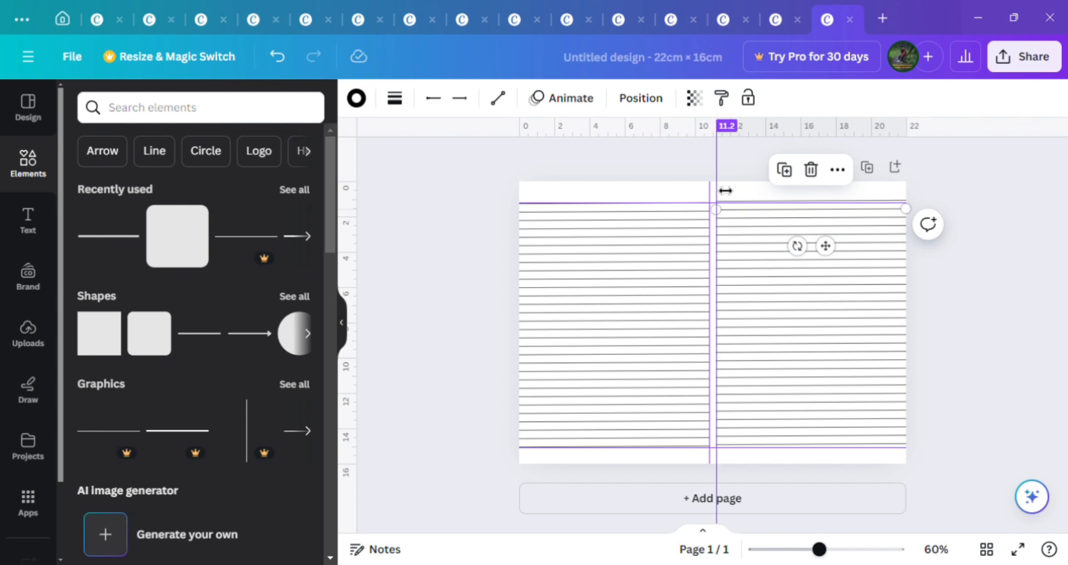
{"action": "left_click_drag", "start_coordinate": [722, 196], "coordinate": [602, 199]}
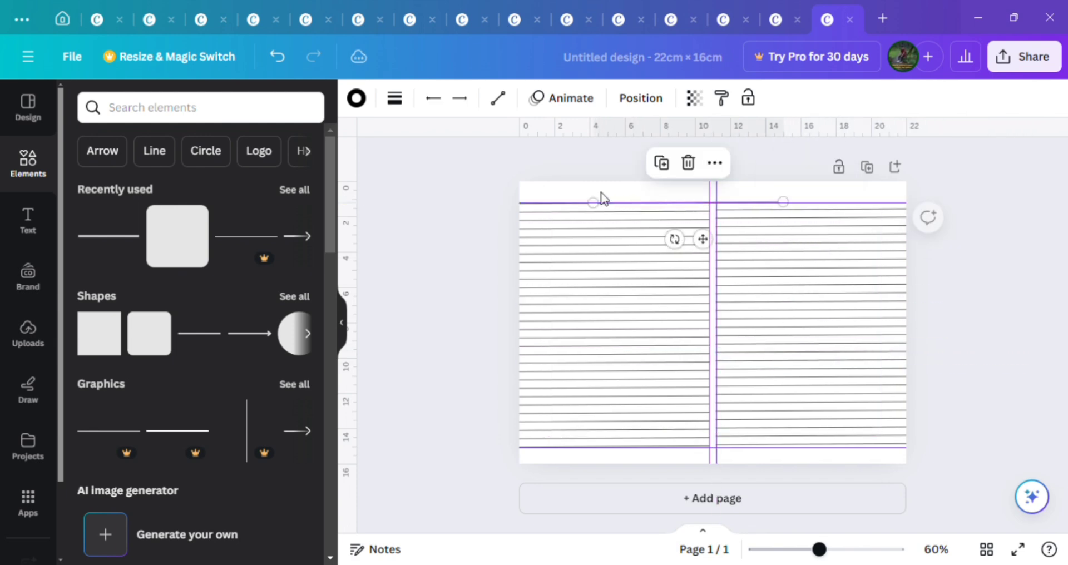
{"action": "left_click", "coordinate": [278, 57]}
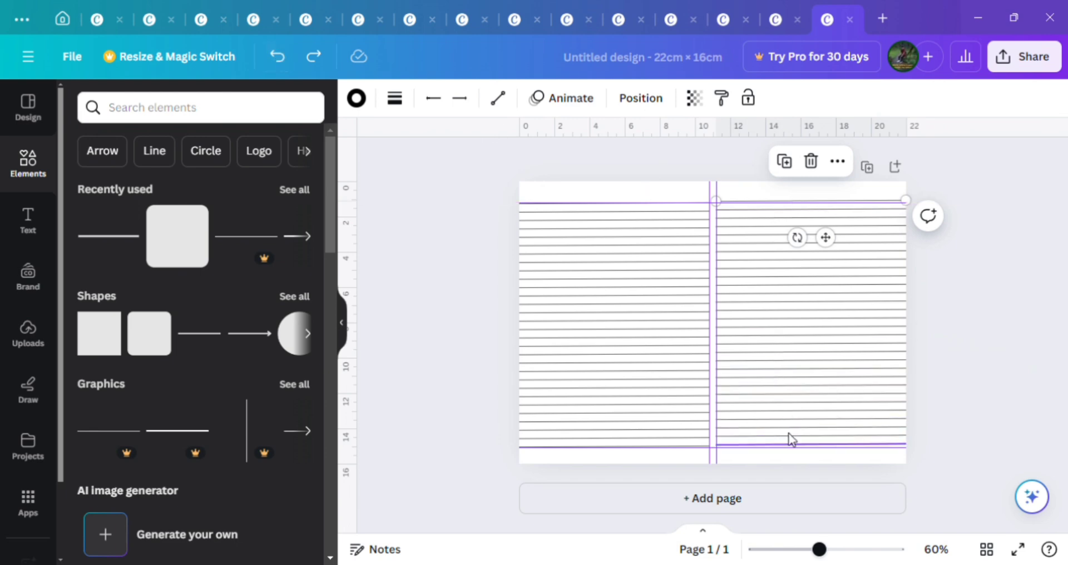
- Move the lowest line of the right column and the lowest line of the left column onto the lower horizontal guide
{"action": "left_click_drag", "start_coordinate": [792, 439], "coordinate": [795, 448]}
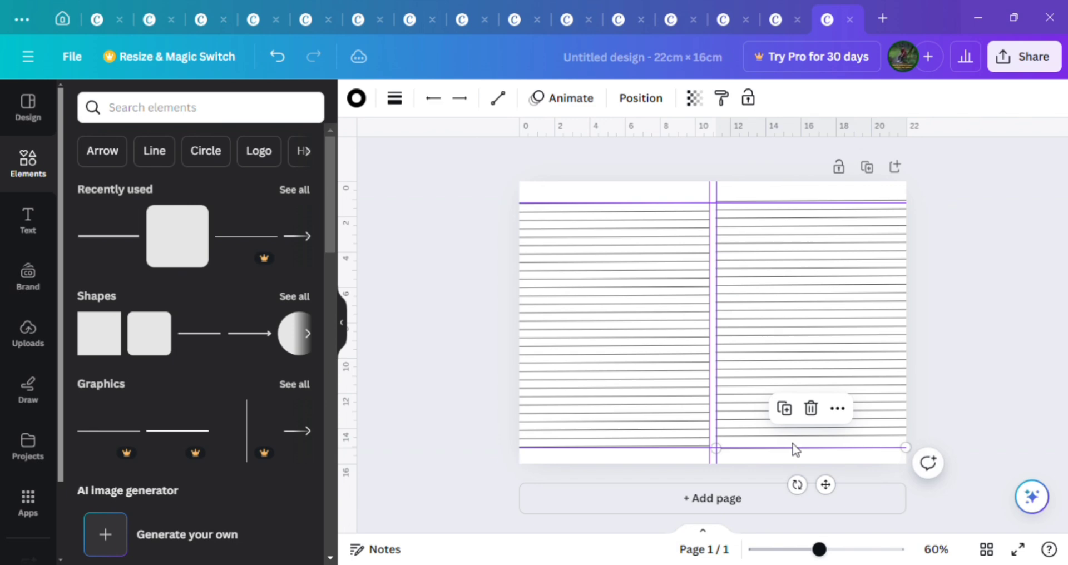
{"action": "left_click", "coordinate": [694, 447]}
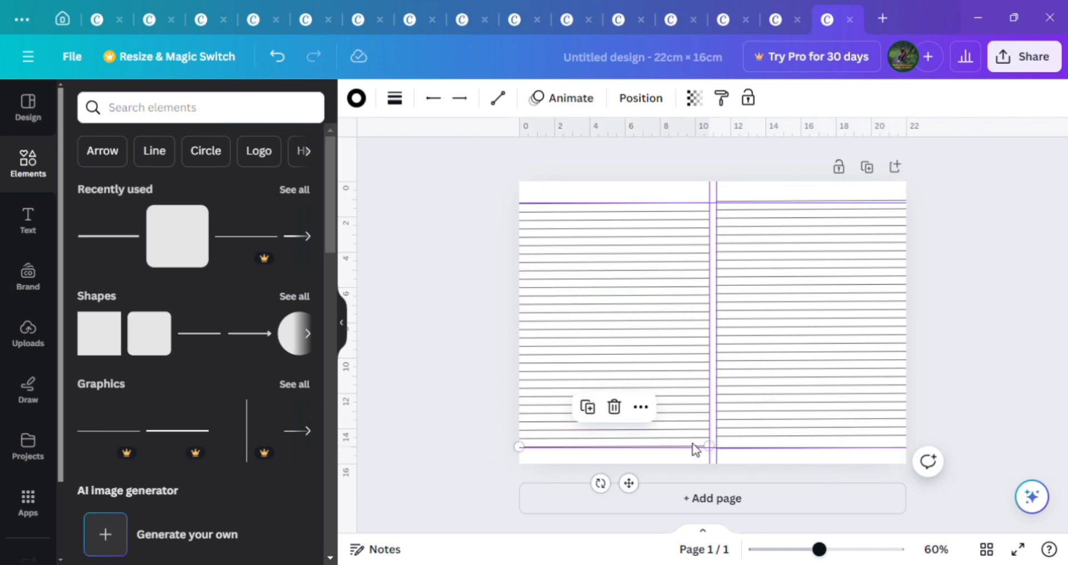
{"action": "key", "text": "Down"}
{"action": "key", "text": "Down"}
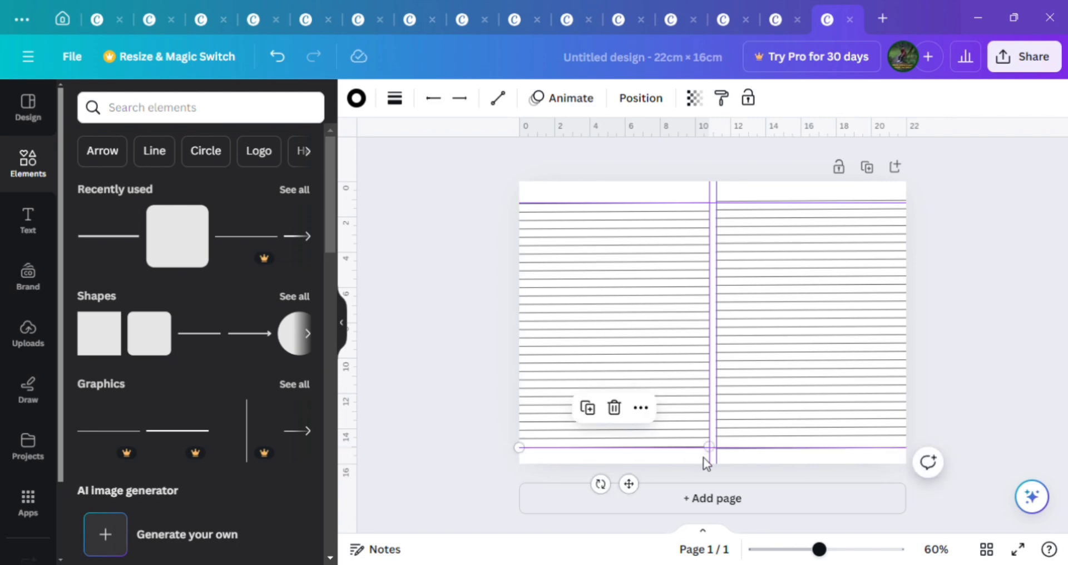
{"action": "left_click", "coordinate": [810, 436]}
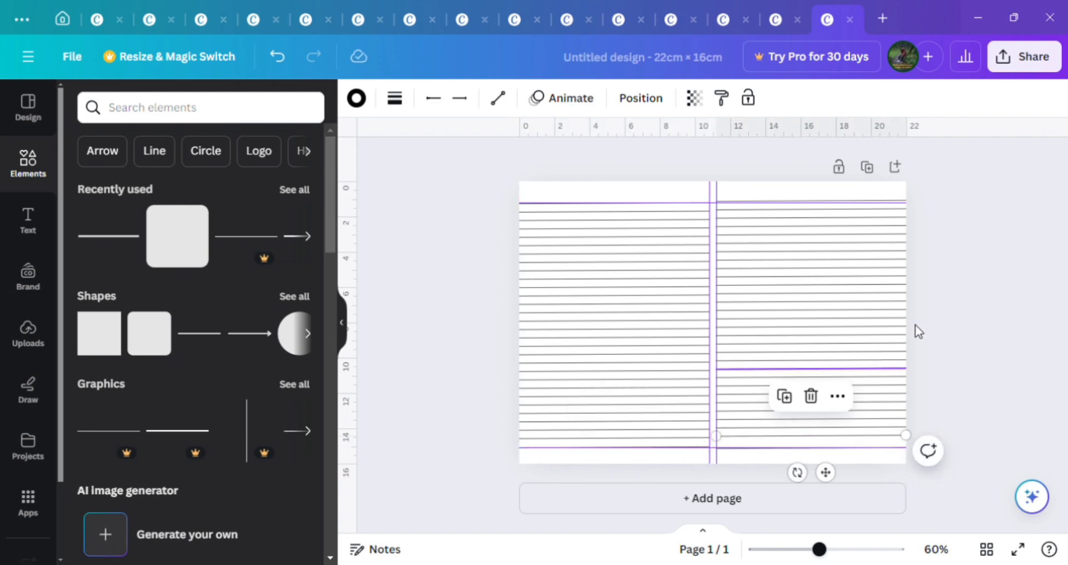
{"action": "left_click", "coordinate": [960, 303]}
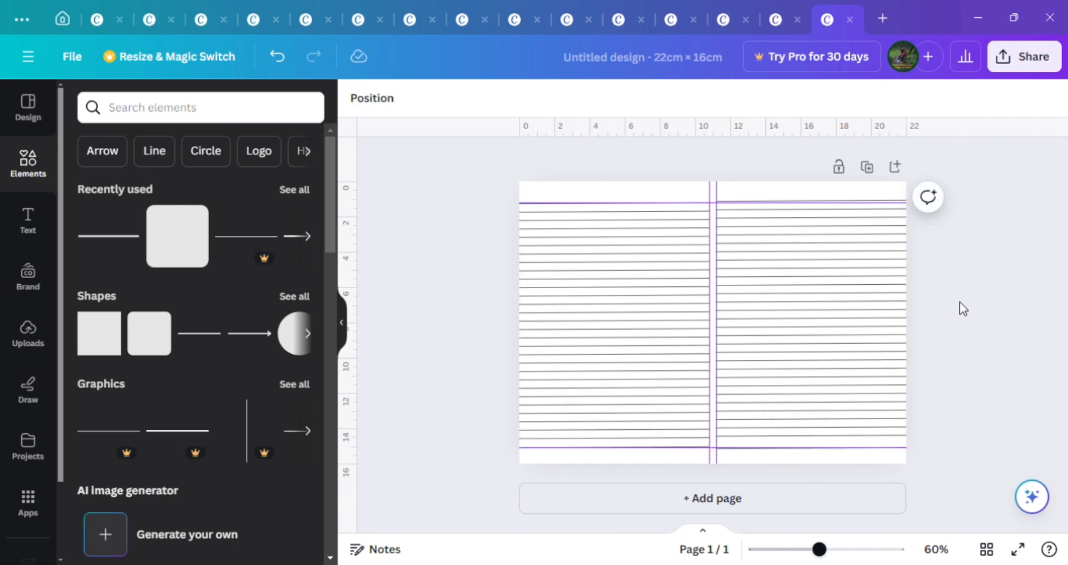
- Adjust the two uppermost lines of the right column so that the first one sits on the upper horizontal guide
{"action": "left_click", "coordinate": [833, 211]}
{"action": "left_click_drag", "start_coordinate": [834, 210], "coordinate": [827, 204]}
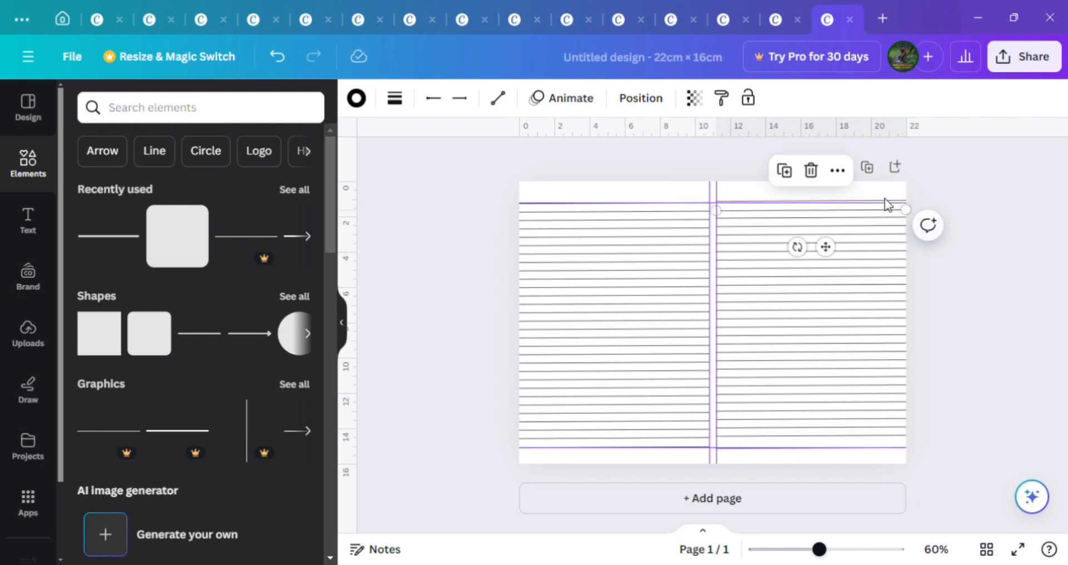
{"action": "left_click_drag", "start_coordinate": [894, 208], "coordinate": [868, 200]}
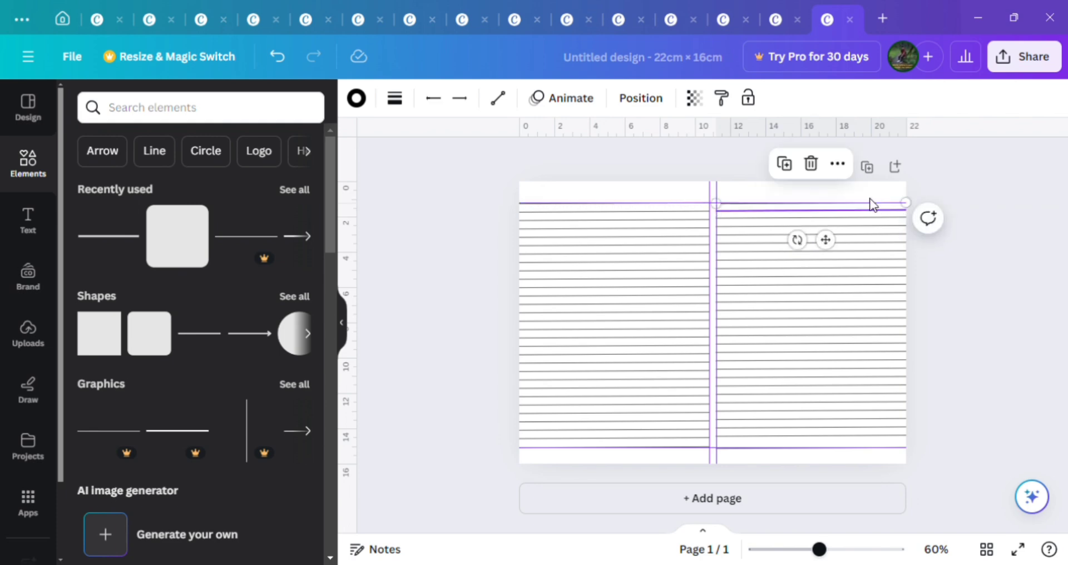
{"action": "left_click", "coordinate": [972, 256]}
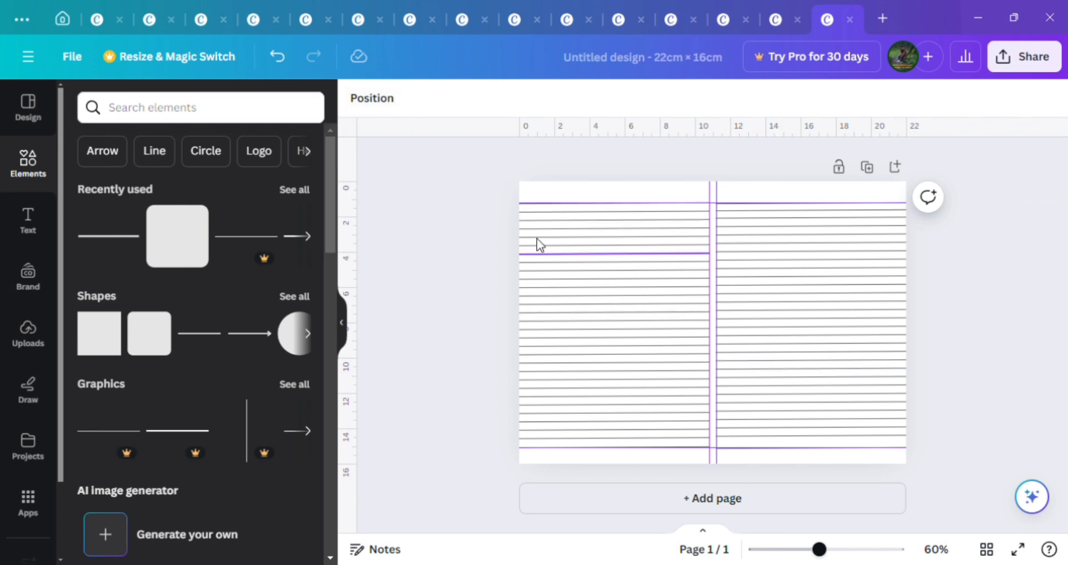
- Add a straight line to the page and rotate it to vertical
{"action": "left_click", "coordinate": [210, 338]}
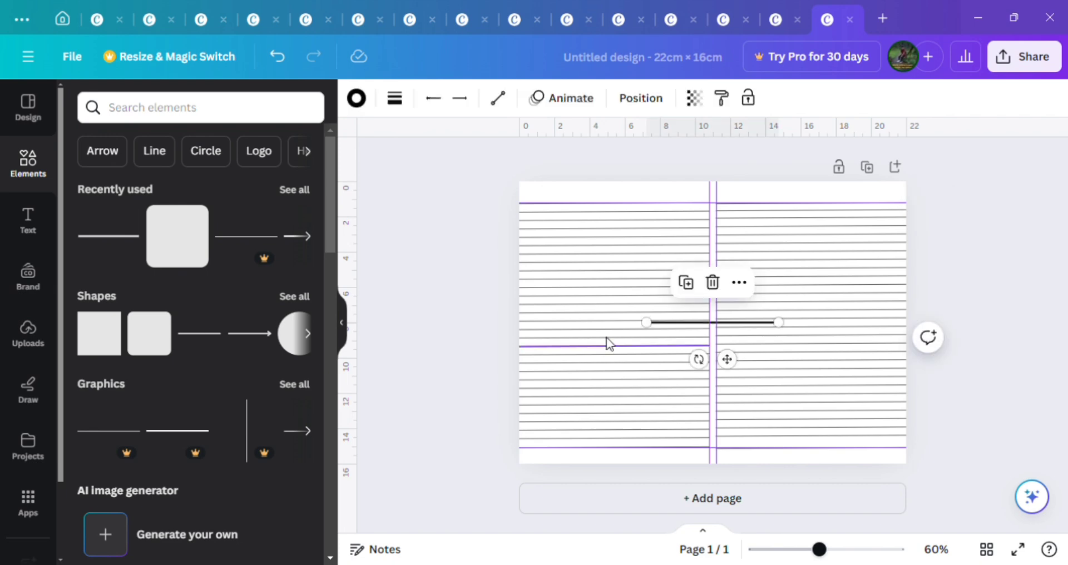
{"action": "left_click_drag", "start_coordinate": [701, 359], "coordinate": [744, 330]}
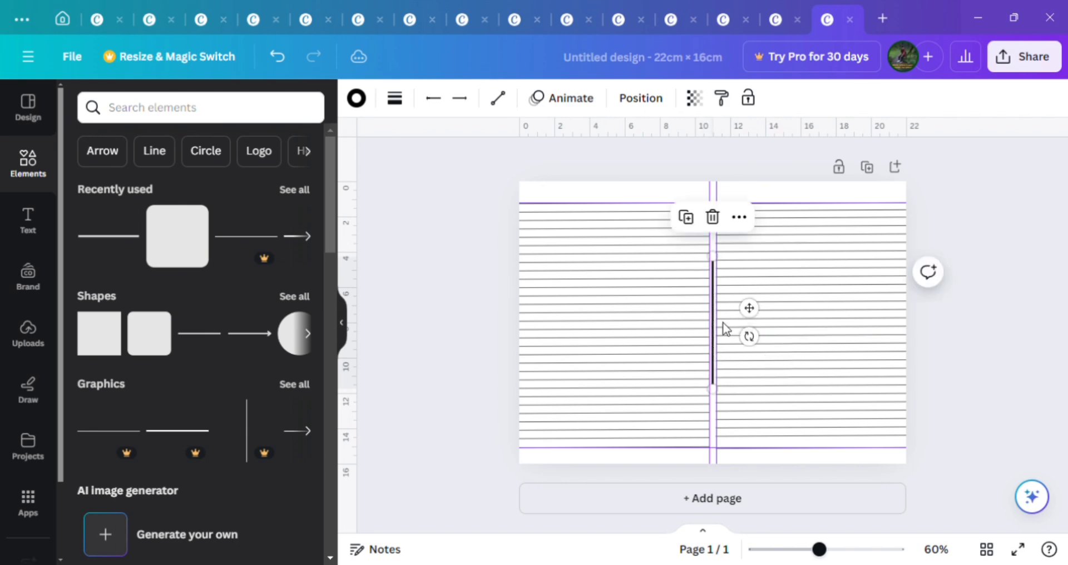
{"action": "left_click_drag", "start_coordinate": [723, 330], "coordinate": [716, 321]}
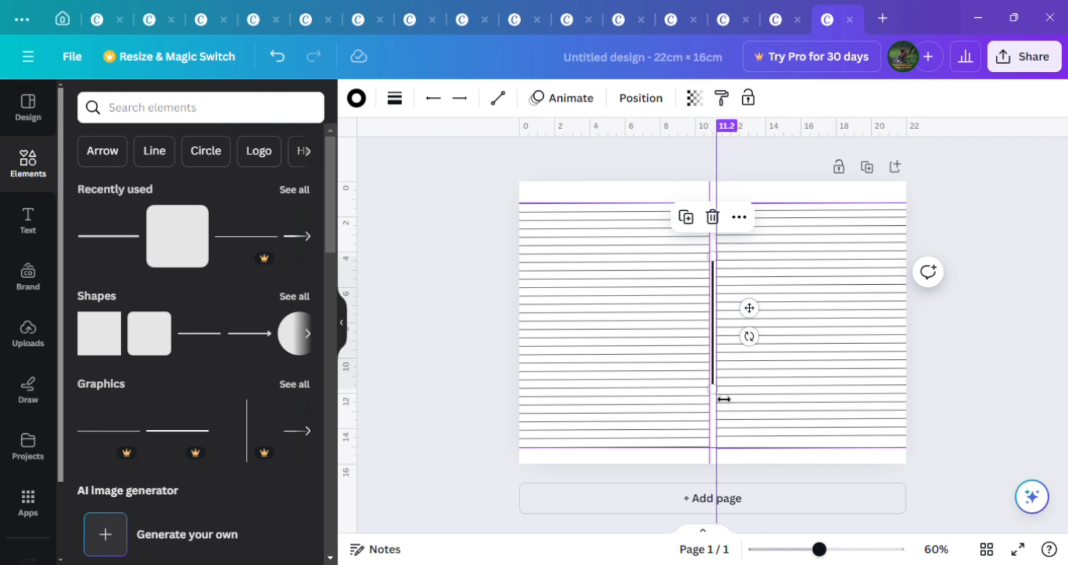
- Move the vertical line into the left column, about 1.3 cm from the page's left edge
{"action": "key", "text": "Left"}
{"action": "key", "text": "Left"}
{"action": "key", "text": "Left"}
{"action": "key", "text": "Left"}
{"action": "key", "text": "Left"}
{"action": "key", "text": "Left"}
{"action": "key", "text": "Left"}
{"action": "key", "text": "Left"}
{"action": "key", "text": "Left"}
{"action": "key", "text": "Left"}
{"action": "key", "text": "Left"}
{"action": "key", "text": "Left"}
{"action": "key", "text": "Left"}
{"action": "key", "text": "Left"}
{"action": "key", "text": "Left"}
{"action": "key", "text": "Left"}
{"action": "key", "text": "Left"}
{"action": "key", "text": "Left"}
{"action": "key", "text": "Left"}
{"action": "key", "text": "Left"}
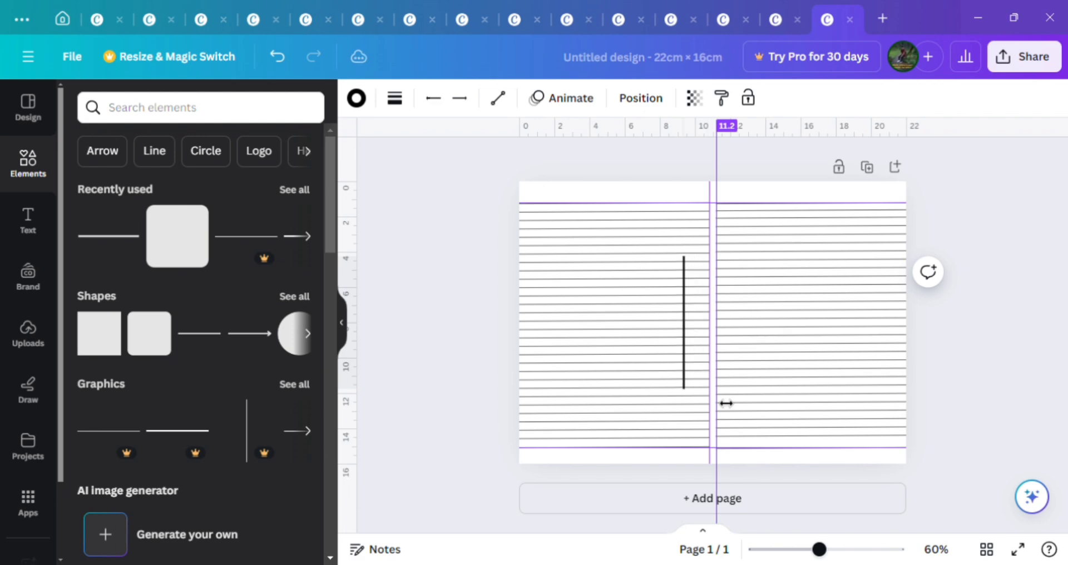
{"action": "key", "text": "Left"}
{"action": "key", "text": "Left"}
{"action": "key", "text": "Left"}
{"action": "key", "text": "Left"}
{"action": "key", "text": "Left"}
{"action": "key", "text": "Left"}
{"action": "key", "text": "Left"}
{"action": "key", "text": "Left"}
{"action": "key", "text": "Left"}
{"action": "key", "text": "Left"}
{"action": "key", "text": "Left"}
{"action": "key", "text": "Left"}
{"action": "key", "text": "Left"}
{"action": "key", "text": "Left"}
{"action": "key", "text": "Left"}
{"action": "key", "text": "Left"}
{"action": "key", "text": "Left"}
{"action": "key", "text": "Left"}
{"action": "key", "text": "Left"}
{"action": "key", "text": "Left"}
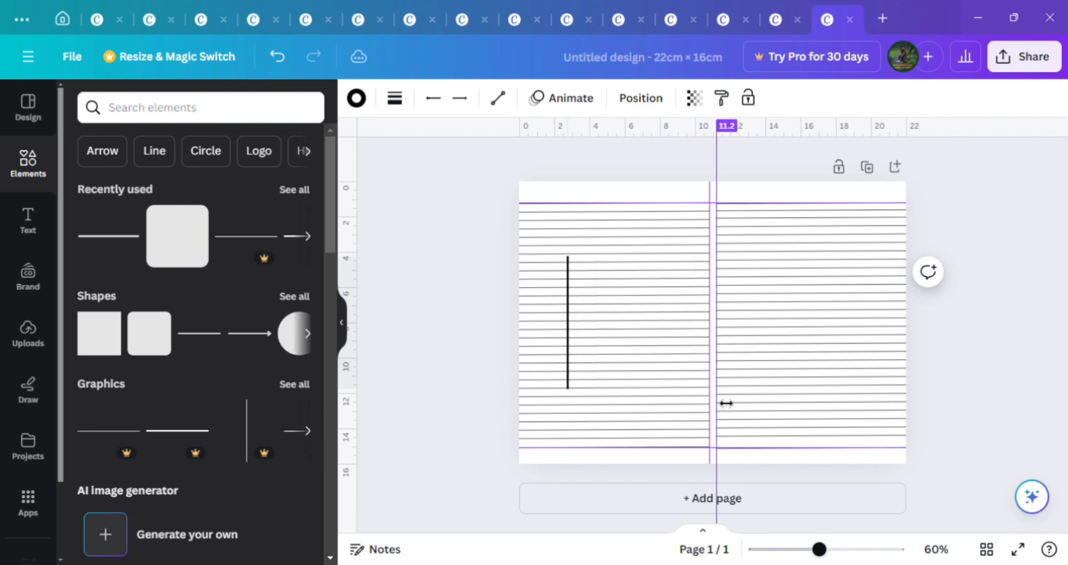
{"action": "key", "text": "Left"}
{"action": "key", "text": "Left"}
{"action": "key", "text": "Left"}
{"action": "key", "text": "Left"}
{"action": "key", "text": "Left"}
{"action": "key", "text": "Left"}
{"action": "key", "text": "Left"}
{"action": "key", "text": "Left"}
{"action": "key", "text": "Left"}
{"action": "key", "text": "Left"}
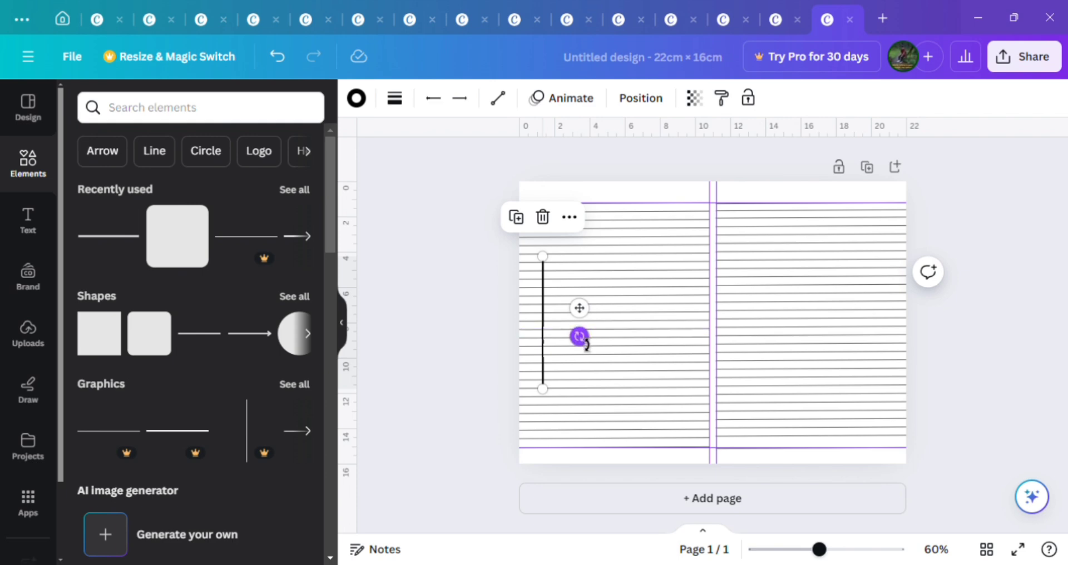
- Extend the vertical line from the page's top edge to the lower horizontal guide, keeping it straight about 1.6 cm from the left edge
{"action": "left_click_drag", "start_coordinate": [585, 344], "coordinate": [591, 345]}
{"action": "left_click_drag", "start_coordinate": [554, 272], "coordinate": [544, 205]}
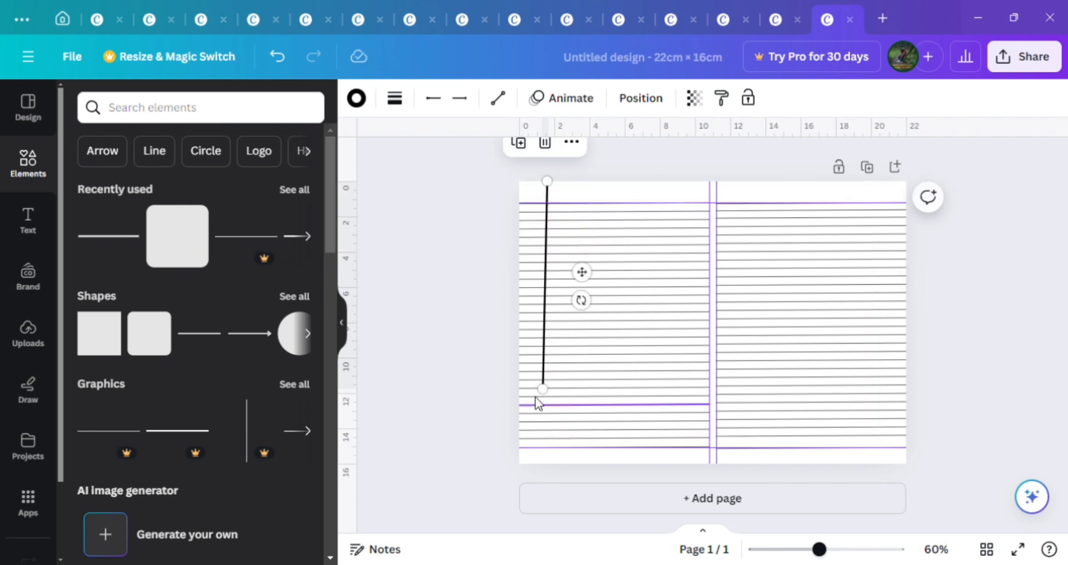
{"action": "left_click_drag", "start_coordinate": [543, 389], "coordinate": [560, 453]}
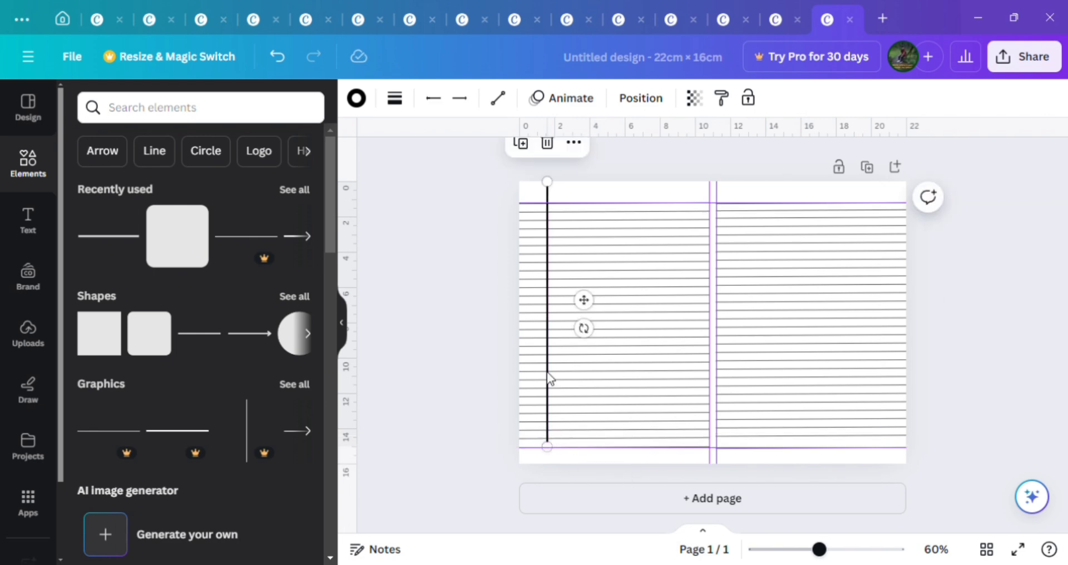
{"action": "left_click", "coordinate": [585, 332]}
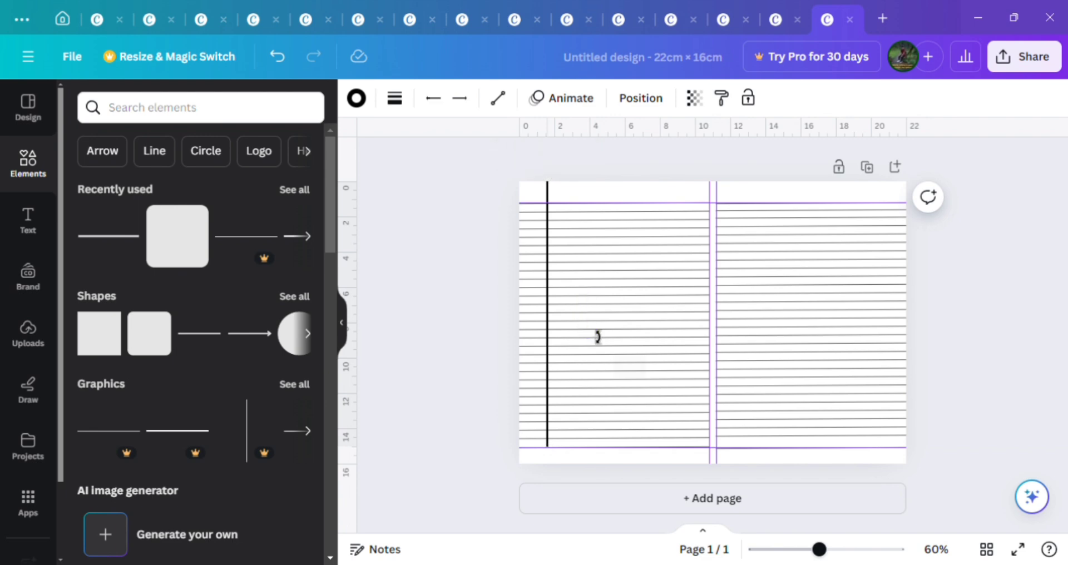
{"action": "left_click_drag", "start_coordinate": [597, 337], "coordinate": [561, 319]}
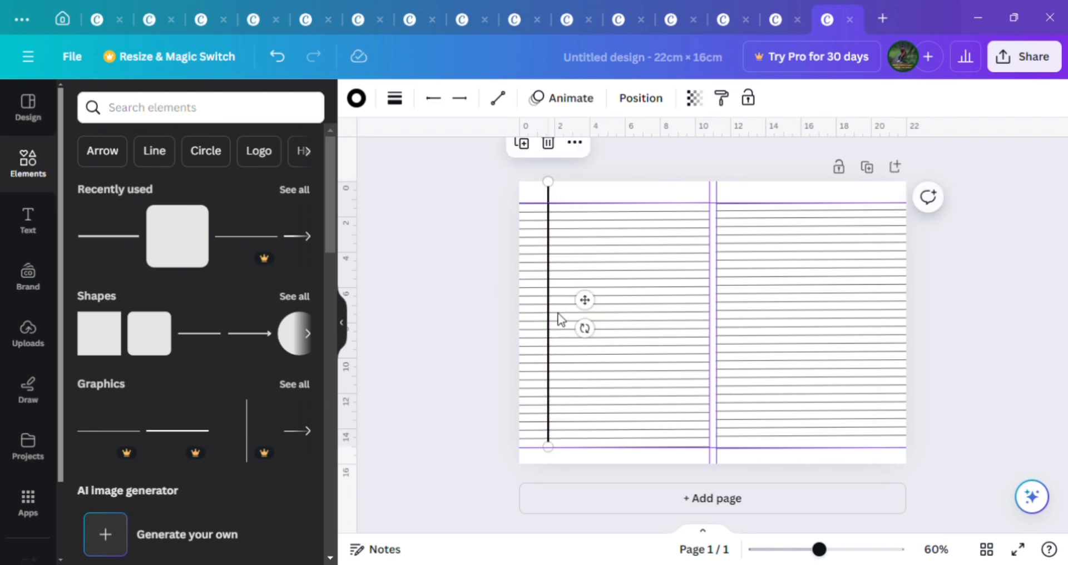
- Restyle the vertical line as red with a line weight of 1 and extend its lower end to the page's bottom edge
{"action": "left_click", "coordinate": [404, 106]}
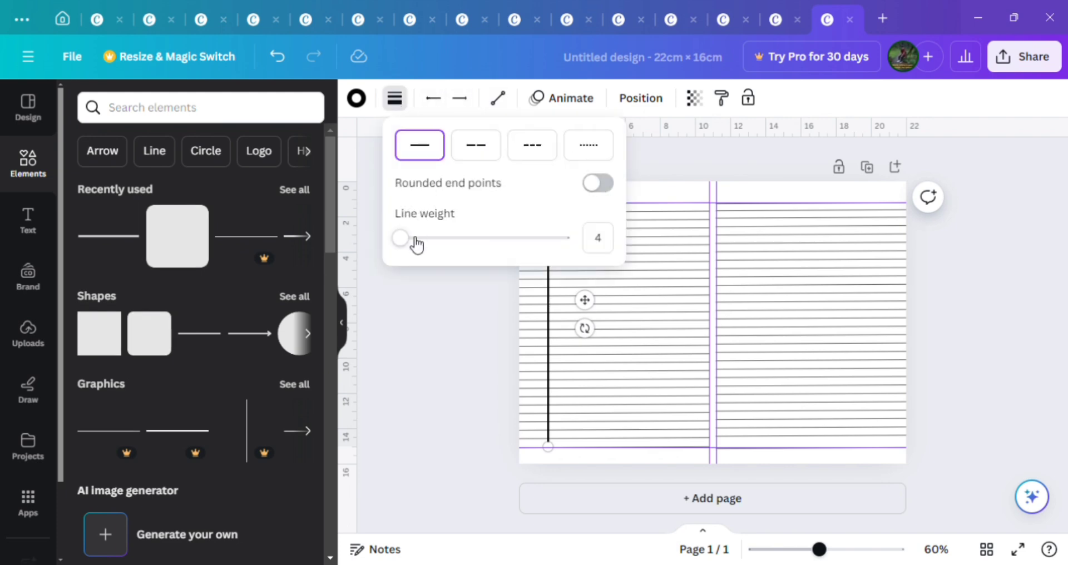
{"action": "left_click_drag", "start_coordinate": [416, 245], "coordinate": [400, 245]}
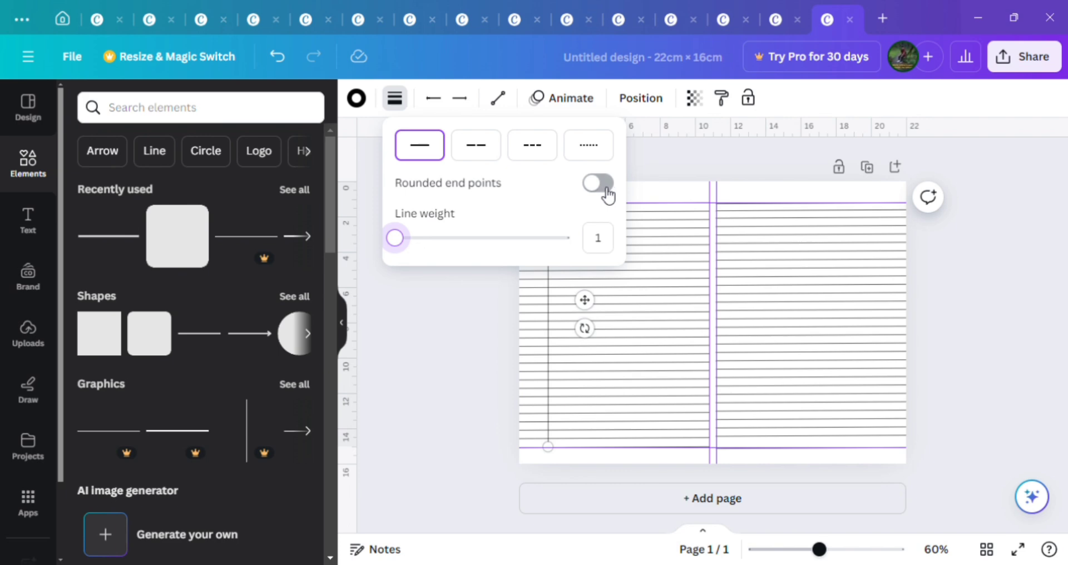
{"action": "left_click_drag", "start_coordinate": [557, 450], "coordinate": [563, 470]}
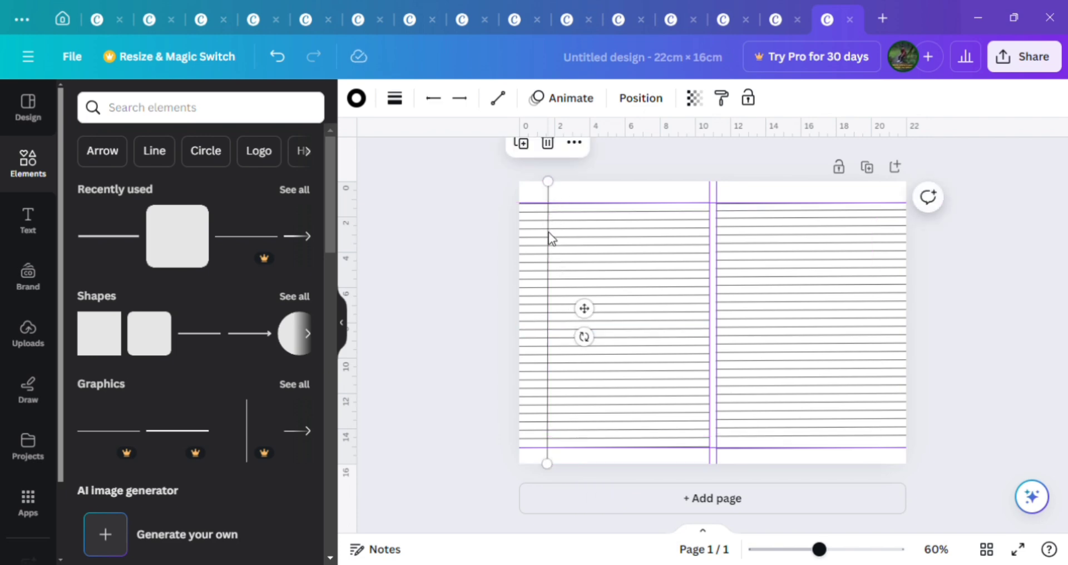
{"action": "left_click", "coordinate": [356, 98]}
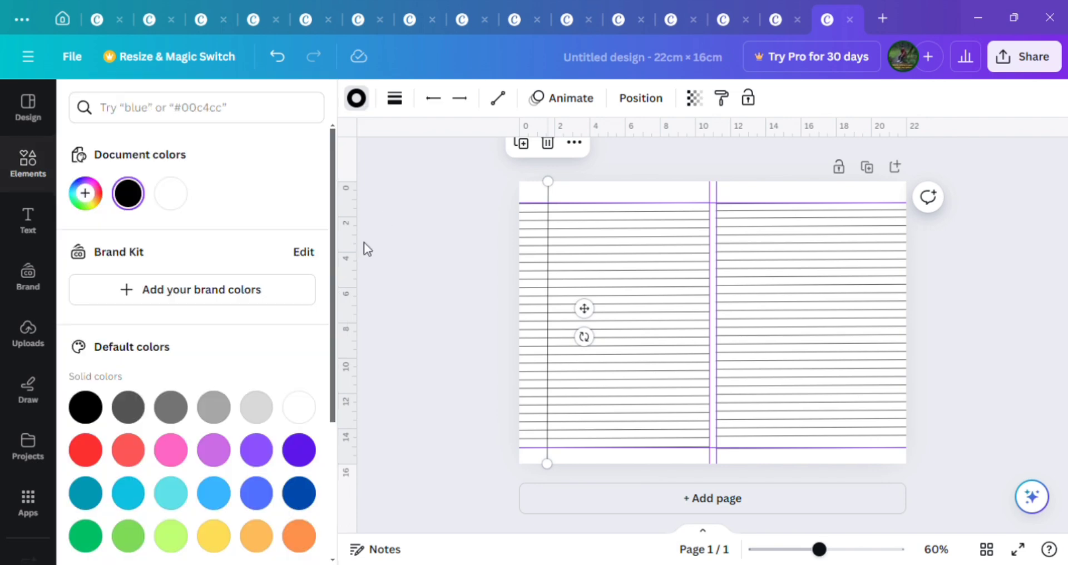
{"action": "left_click", "coordinate": [94, 452]}
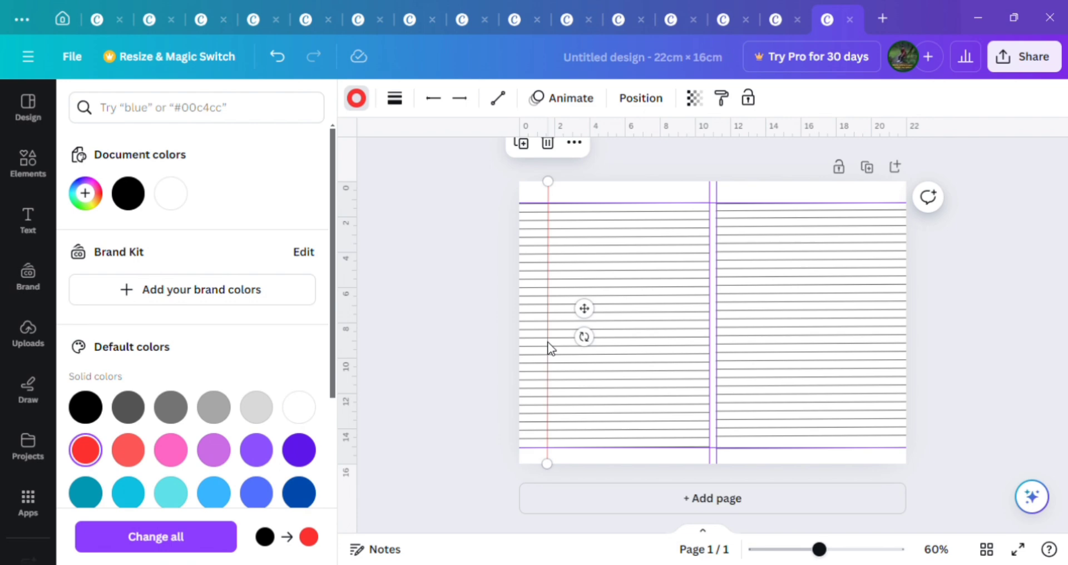
- Duplicate the red vertical line and place the copy in the right column, about 1.7 cm from the second centre guide
{"action": "key", "text": "ctrl+d"}
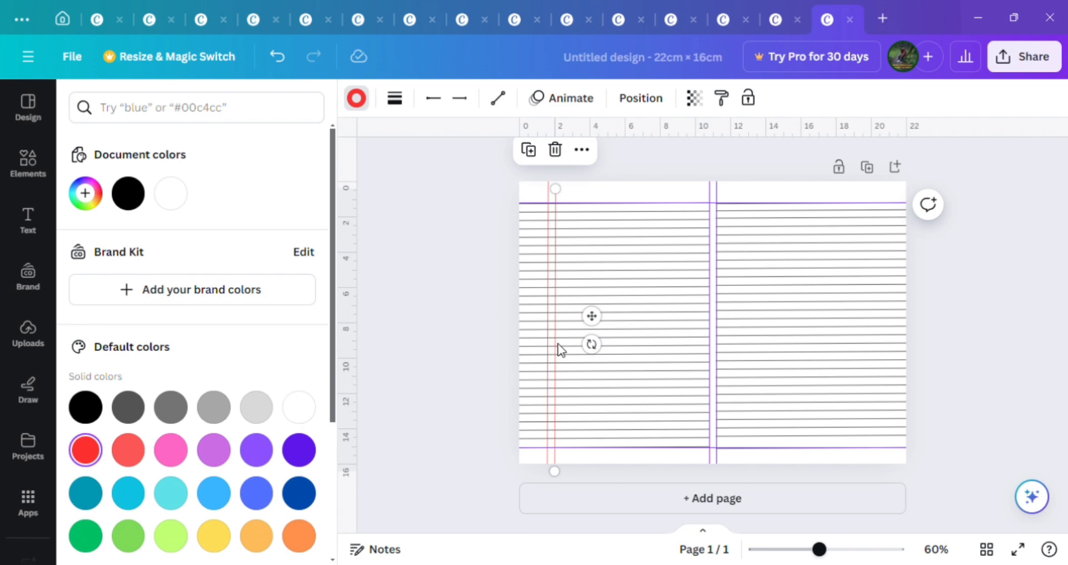
{"action": "left_click_drag", "start_coordinate": [556, 342], "coordinate": [755, 338]}
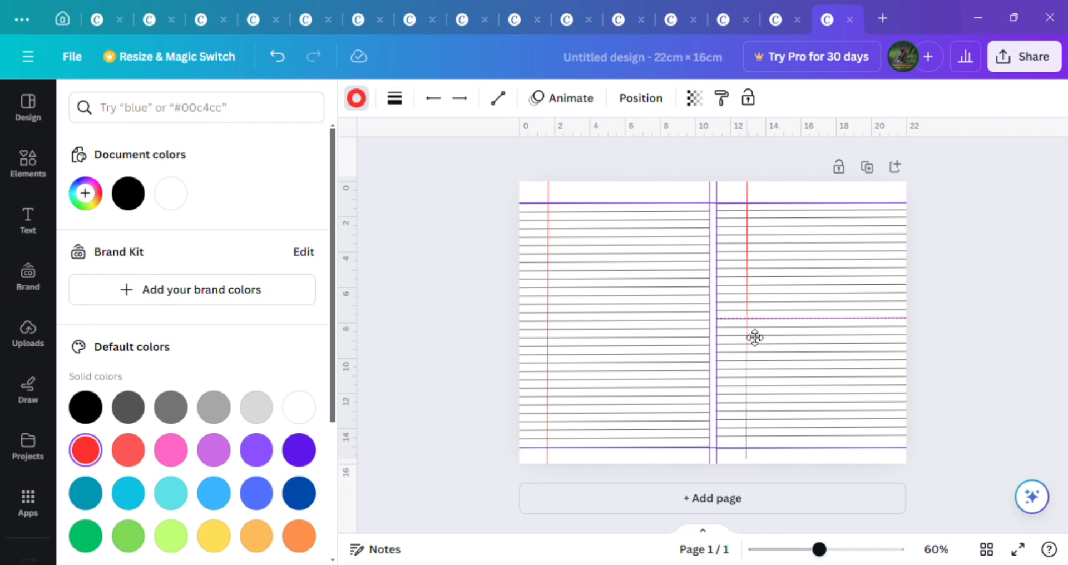
{"action": "left_click_drag", "start_coordinate": [755, 338], "coordinate": [751, 335]}
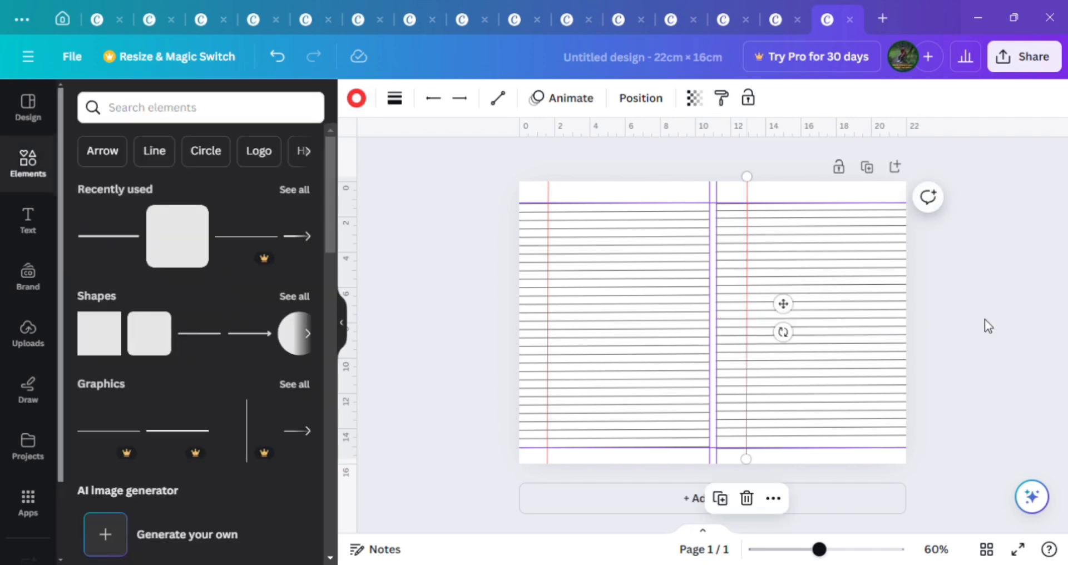
{"action": "left_click", "coordinate": [950, 405]}
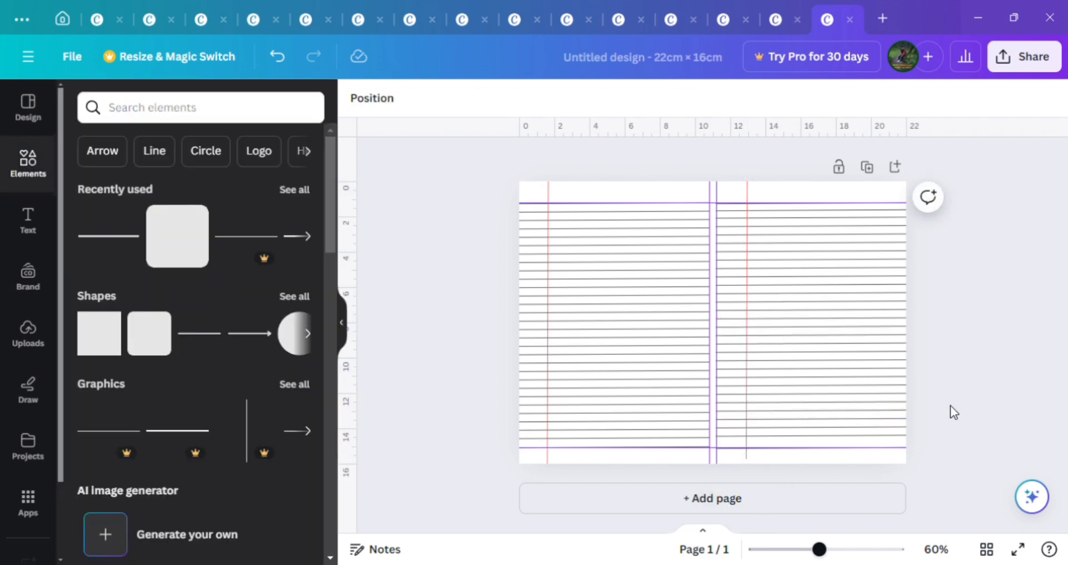
- Hide the rulers and guides
{"action": "left_click", "coordinate": [29, 58]}
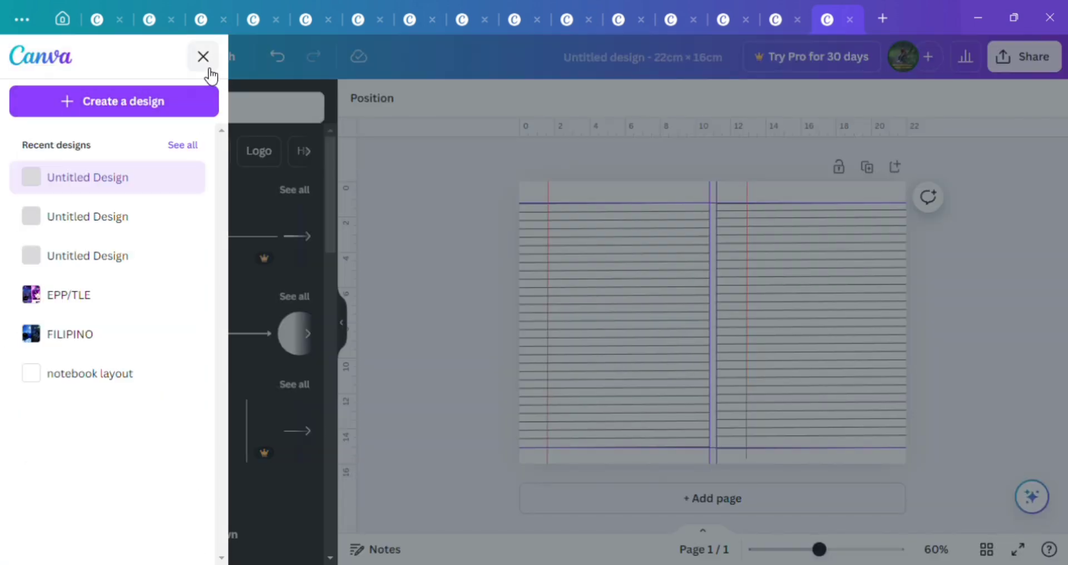
{"action": "left_click", "coordinate": [204, 58]}
{"action": "left_click", "coordinate": [69, 58]}
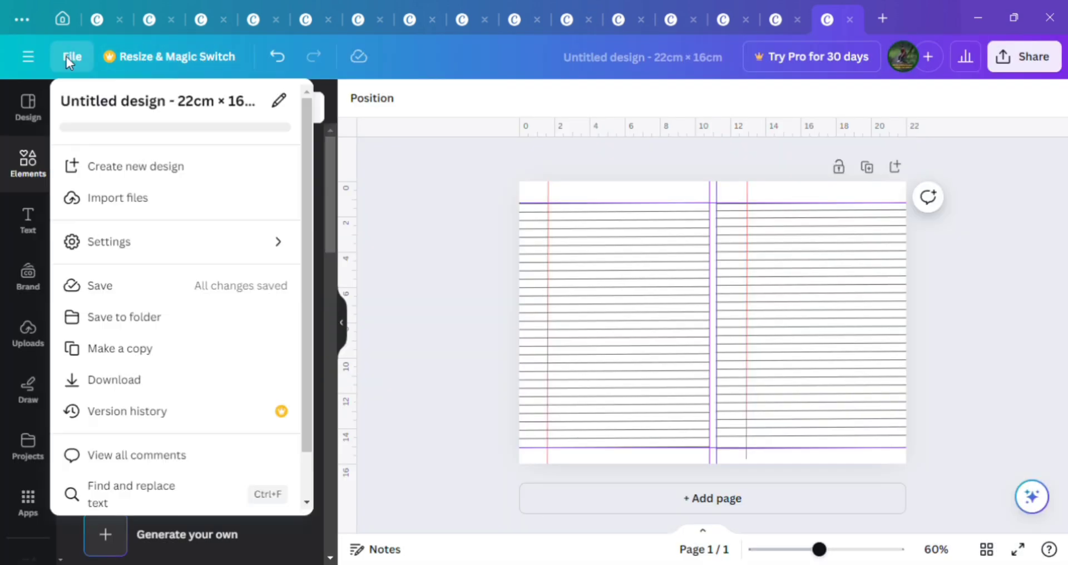
{"action": "mouse_move", "coordinate": [127, 243]}
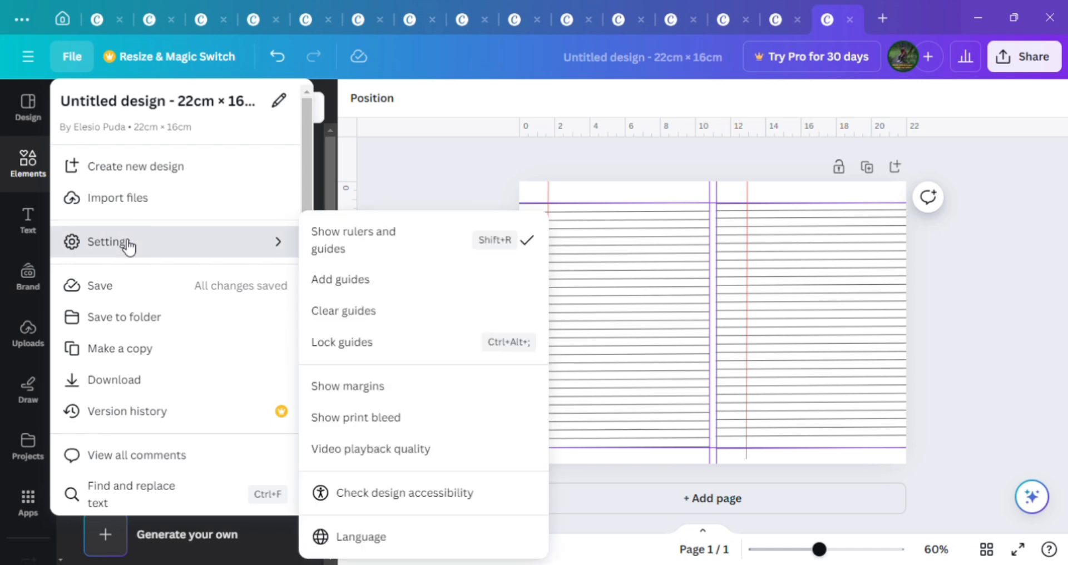
{"action": "left_click", "coordinate": [369, 241]}
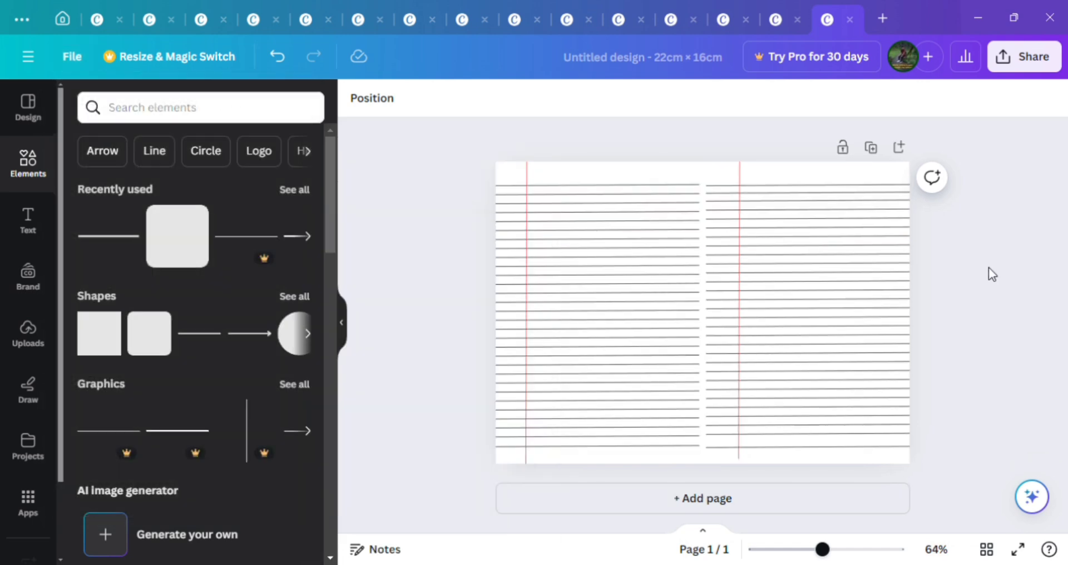
- Extend the lower end of the right column's red margin line to the page's bottom edge
{"action": "left_click", "coordinate": [739, 333]}
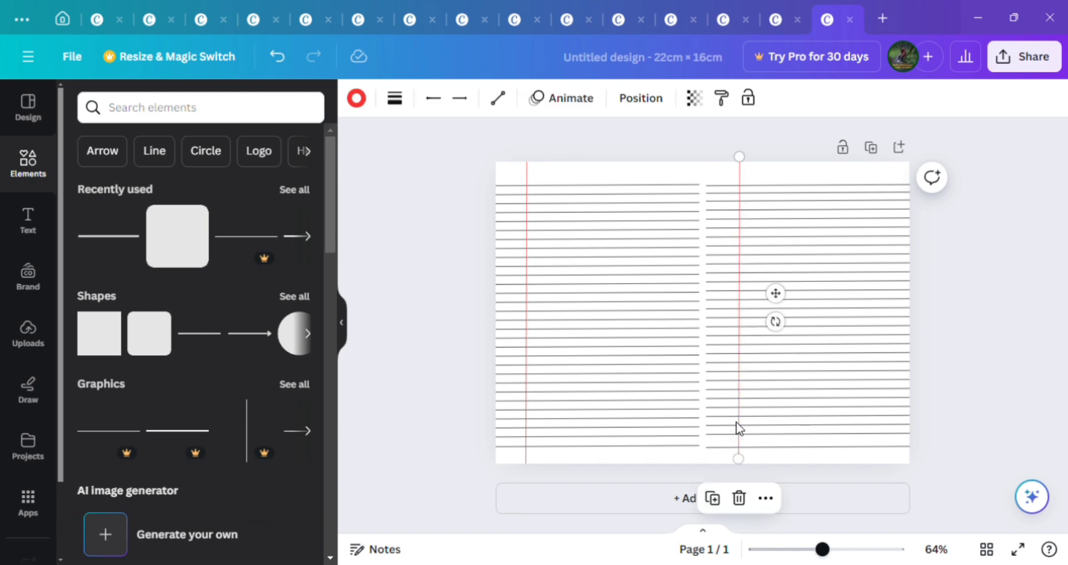
{"action": "left_click_drag", "start_coordinate": [750, 468], "coordinate": [753, 474]}
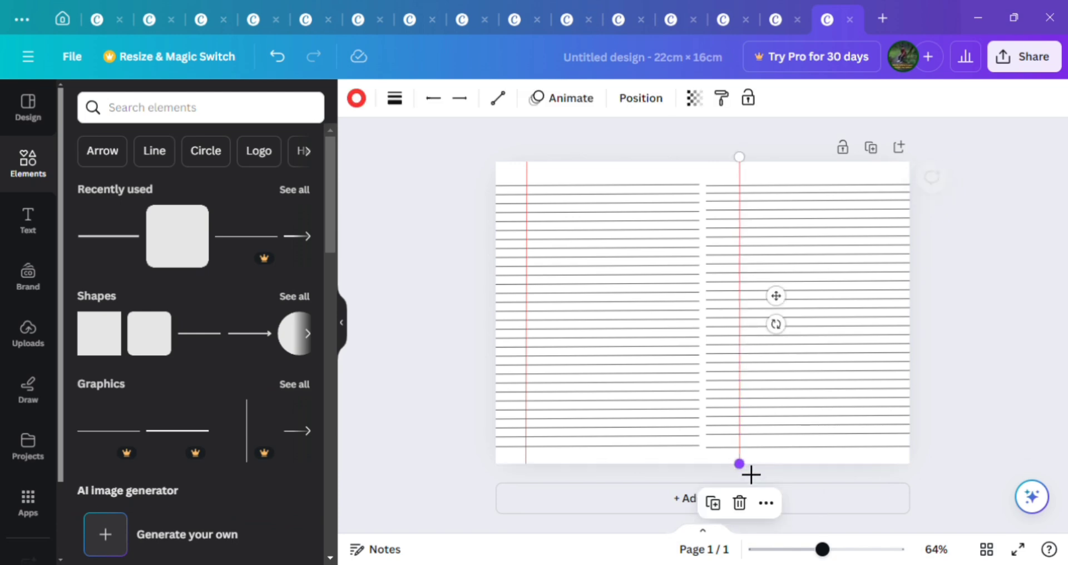
{"action": "left_click", "coordinate": [950, 398]}
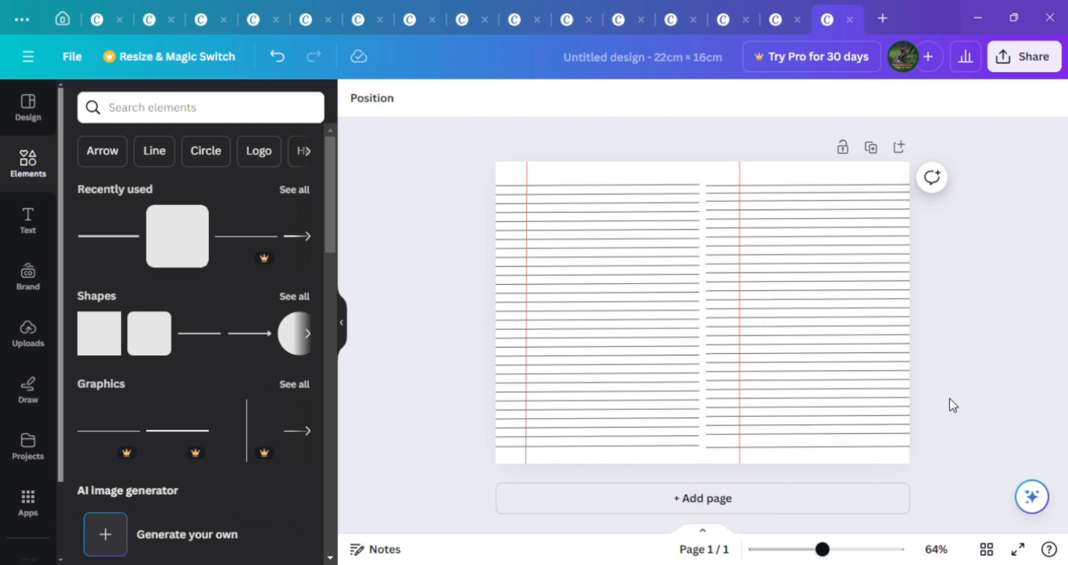